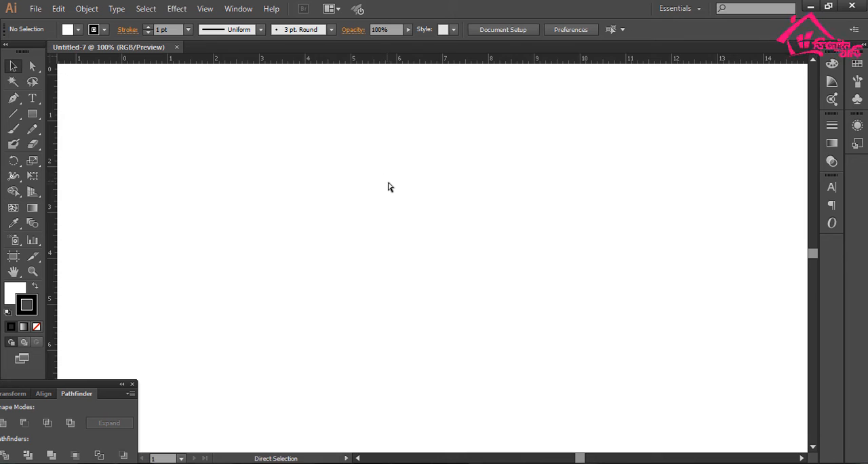
- Draw a rectangle 5.5 in wide and 8.5 in high as the poster base
key("ctrl+r")
key("m")
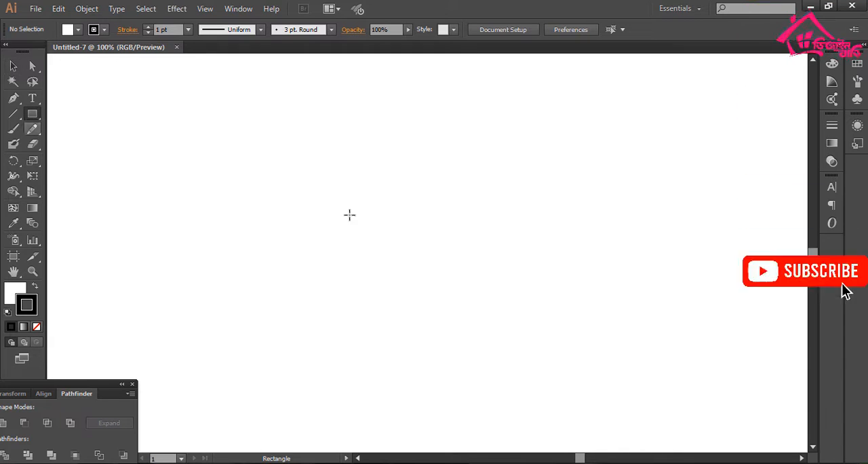
left_click(349, 213)
type("5.5")
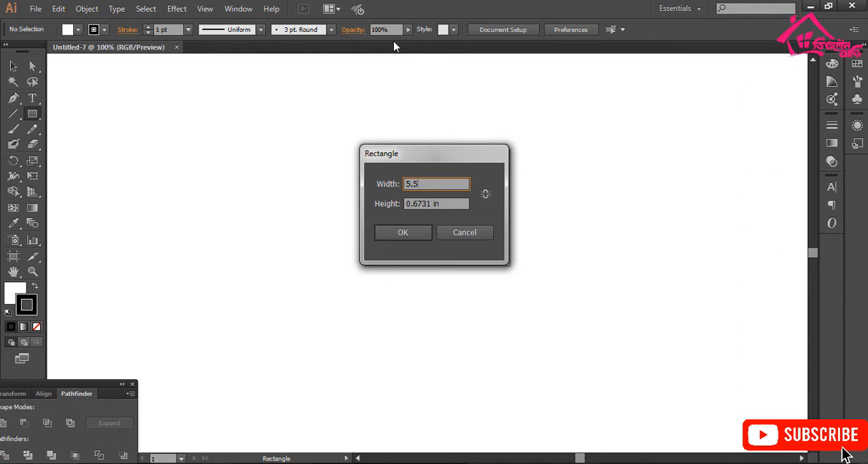
type("8.5")
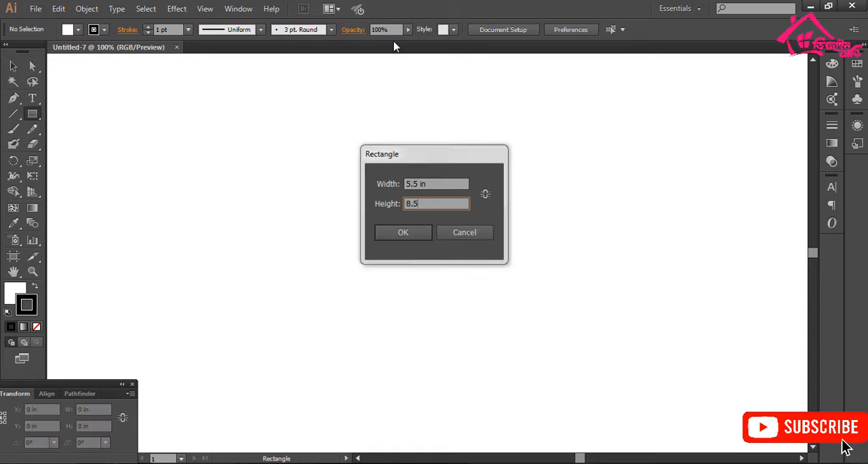
key("Return")
left_click_drag(439, 292, 374, 175)
key("ctrl+minus")
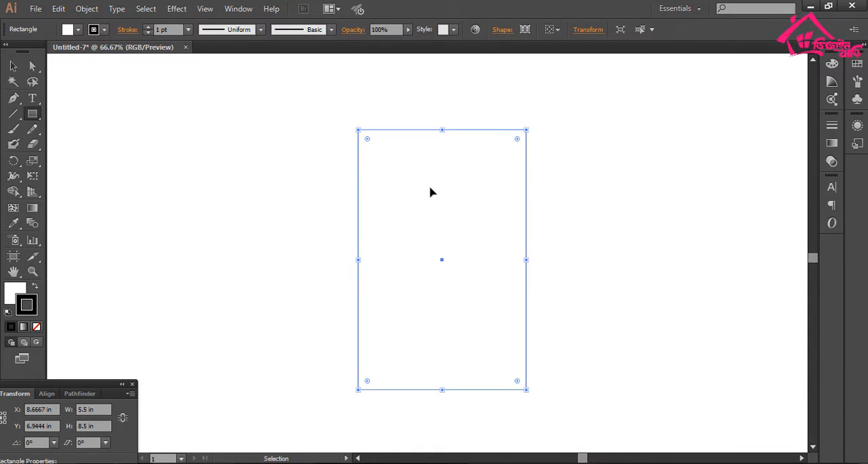
left_click_drag(429, 245, 393, 222)
key("v")
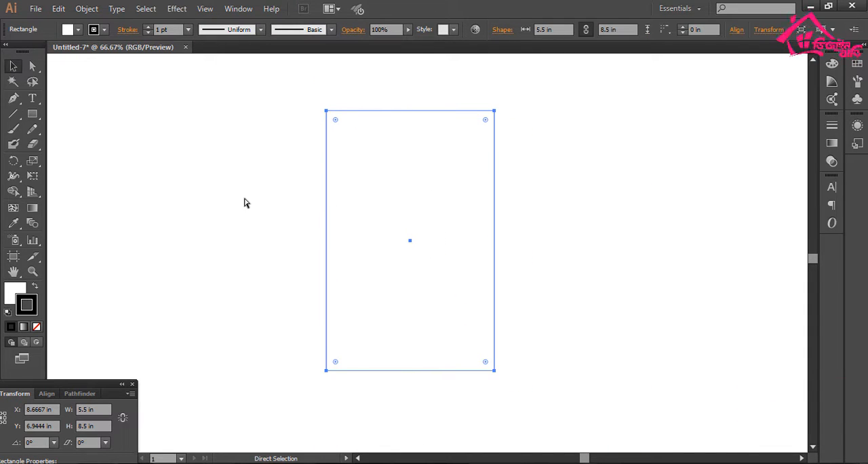
- Place a vertical and a horizontal guide through the rectangle's center, and lock the guides together with the rectangle
key("ctrl+r")
key("v")
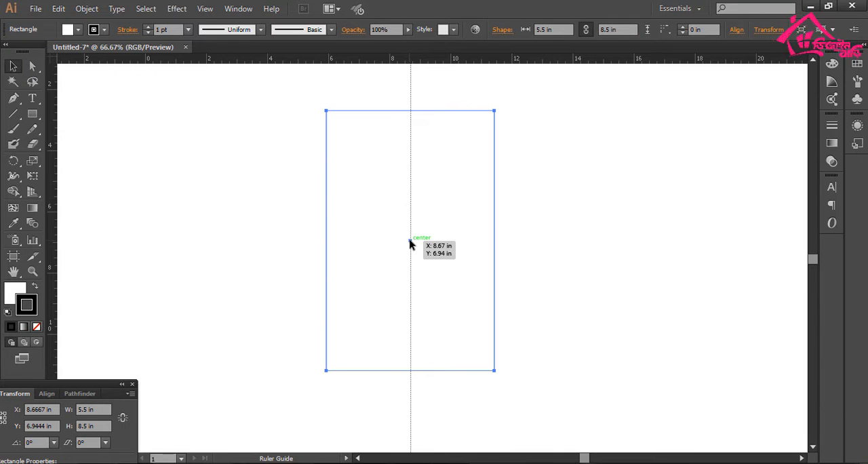
left_click_drag(410, 245, 410, 245)
left_click_drag(473, 175, 473, 175)
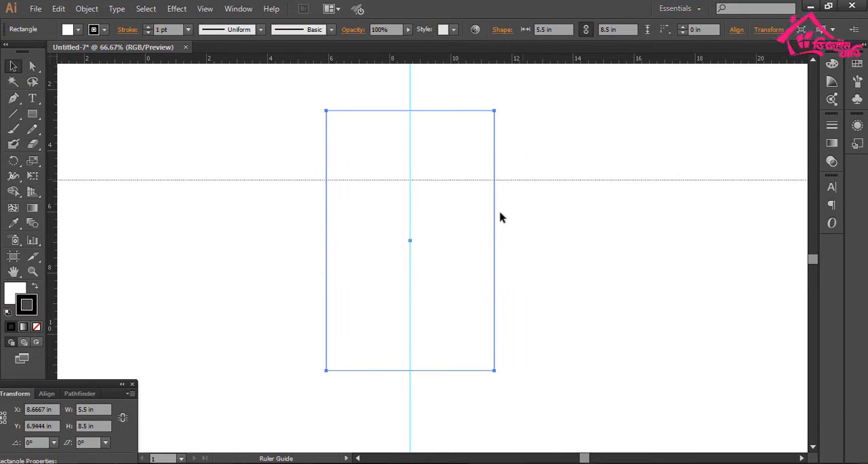
left_click_drag(500, 217, 411, 240)
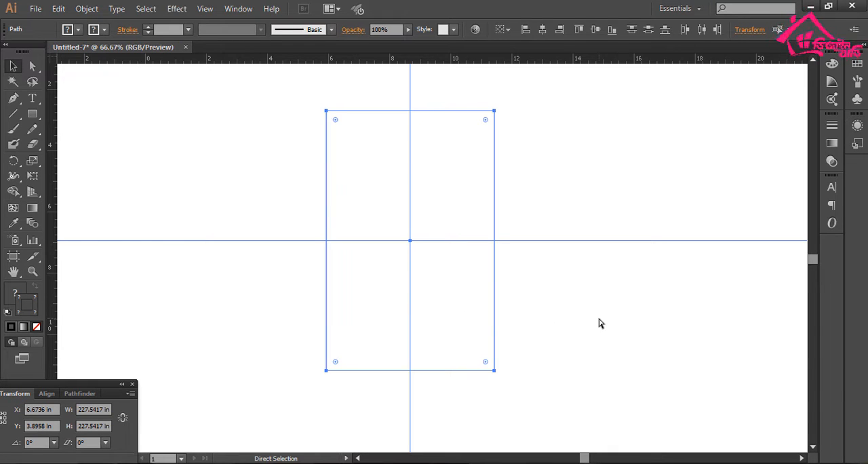
key("ctrl+2")
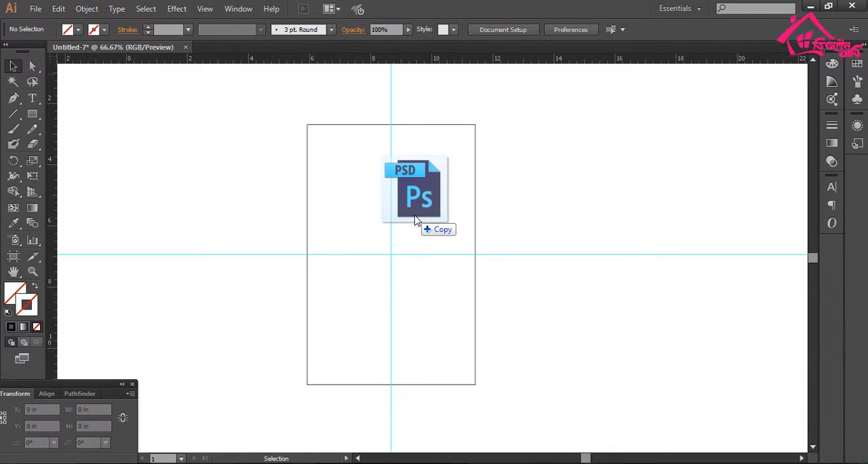
- Place background.psd at 5.5 by 8.5 in over the rectangle and embed it
left_click_drag(415, 217, 477, 384)
scroll(372, 163, "up", 2)
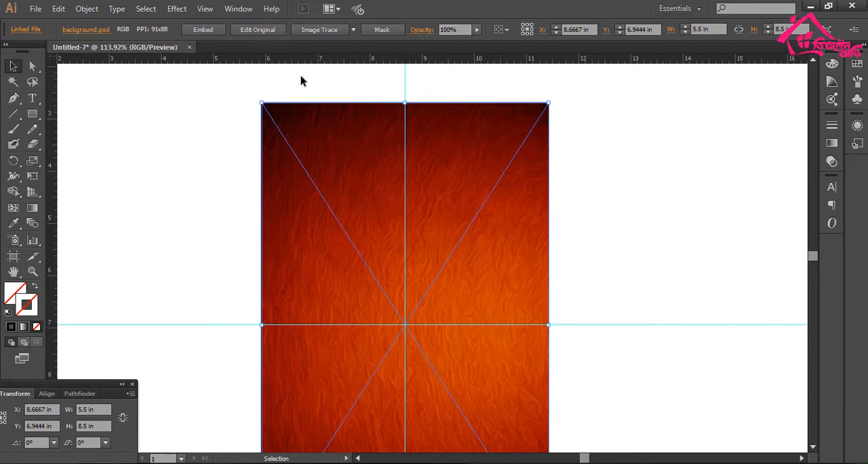
left_click(203, 30)
left_click(457, 367)
scroll(537, 217, "up", 4)
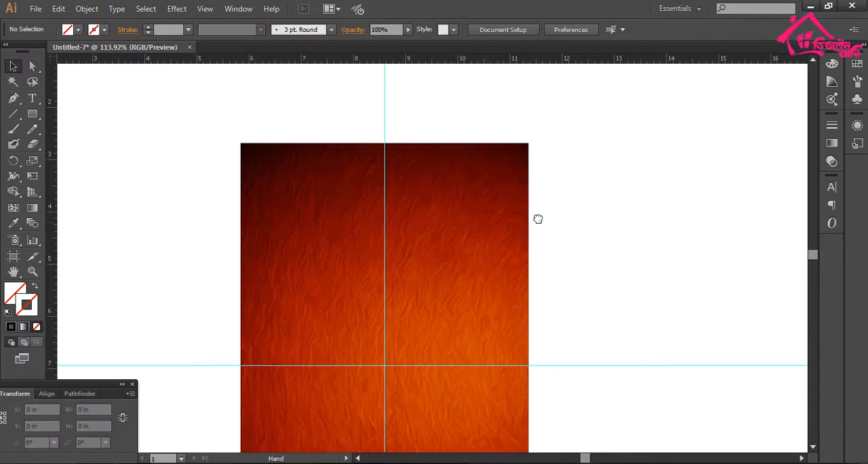
scroll(508, 270, "down", 3)
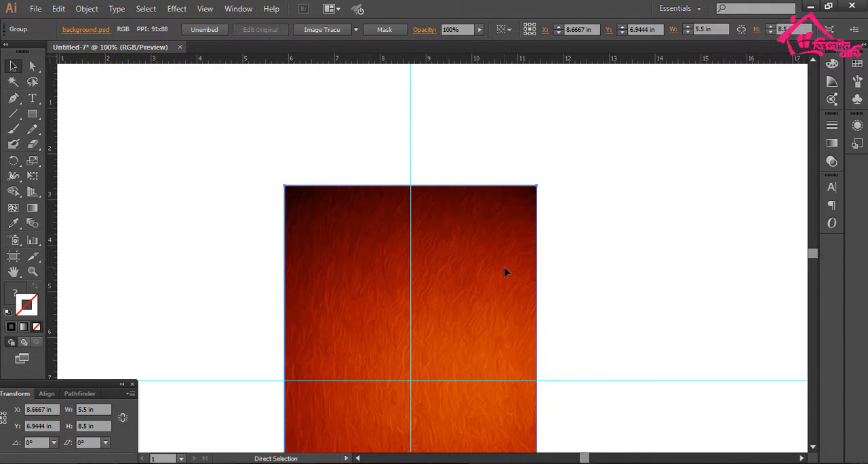
left_click(540, 267)
- Paste the FOOD KING logo from Untitled-2.ai onto the poster and scale it to about 0.97 in wide
scroll(572, 163, "down", 1)
key("ctrl+v")
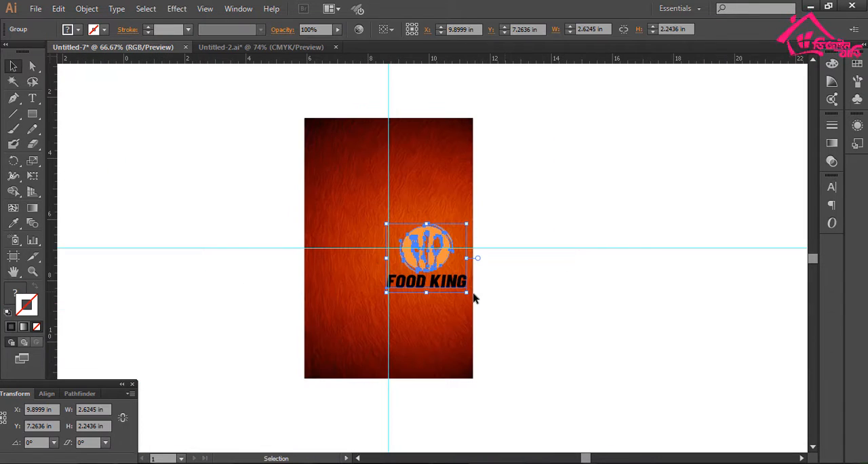
left_click_drag(474, 282, 499, 327)
left_click_drag(448, 253, 389, 112)
left_click_drag(410, 150, 496, 326)
left_click_drag(567, 390, 499, 338)
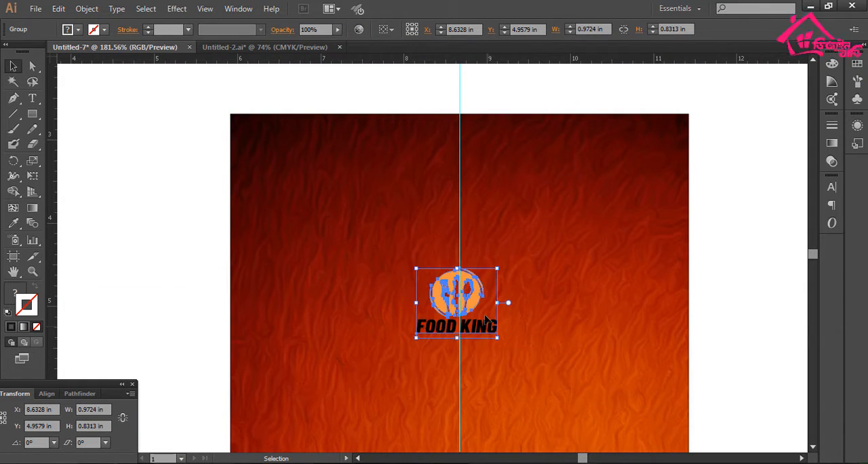
- Move the logo near the poster's upper edge, centered on the vertical guide
left_click_drag(480, 286, 475, 162)
left_click_drag(427, 124, 497, 235)
mouse_move(494, 208)
left_mouse_down()
mouse_move(517, 235)
mouse_move(504, 206)
left_mouse_up()
key("ctrl+minus")
key("ctrl+minus")
key("ctrl+minus")
key("ctrl+minus")
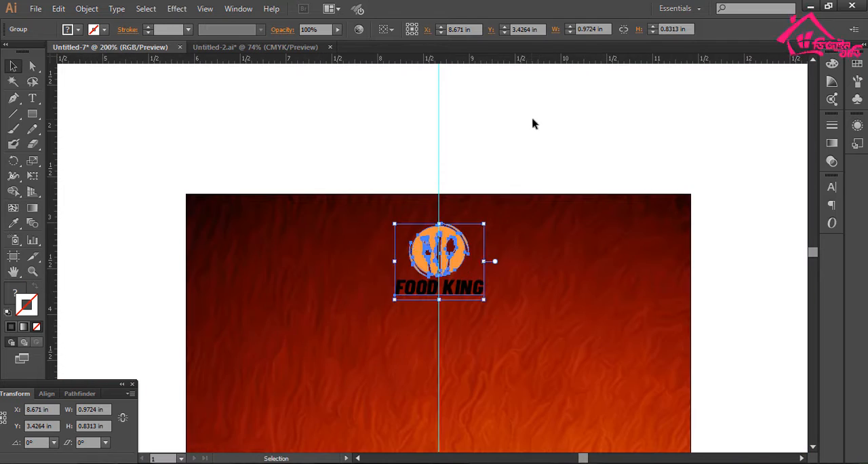
- Recolor the logo's FOOD KING text to white
left_click(533, 122)
left_click_drag(482, 286, 546, 271)
left_click(547, 271)
left_click(78, 30)
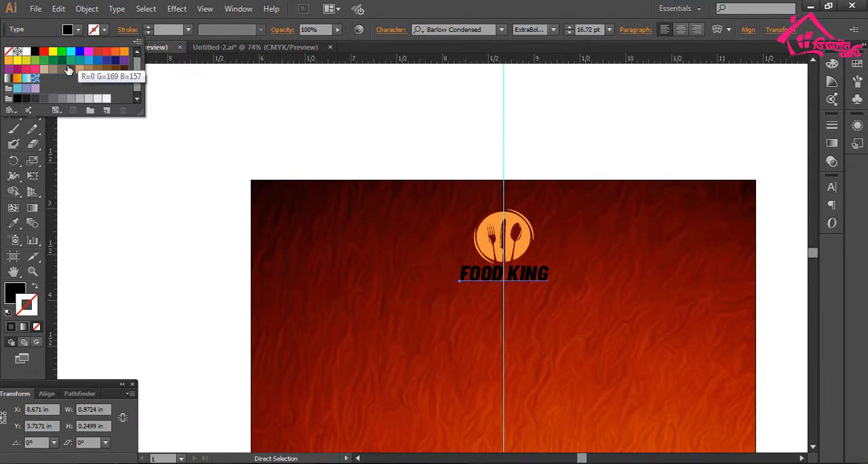
left_click(469, 313)
left_click(464, 122)
left_click_drag(527, 269, 477, 245)
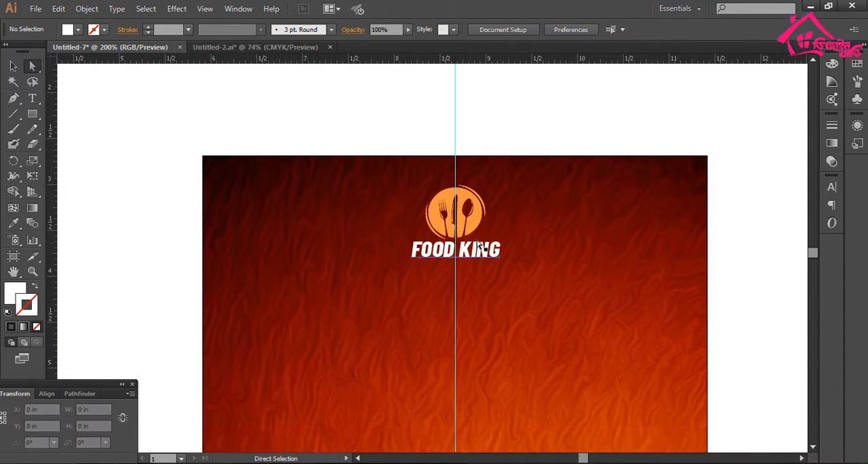
- Apply a black Multiply drop shadow to the logo with 75% opacity, 0.07 in offsets and 0.07 in blur
key("v")
left_click(477, 232)
left_click(177, 8)
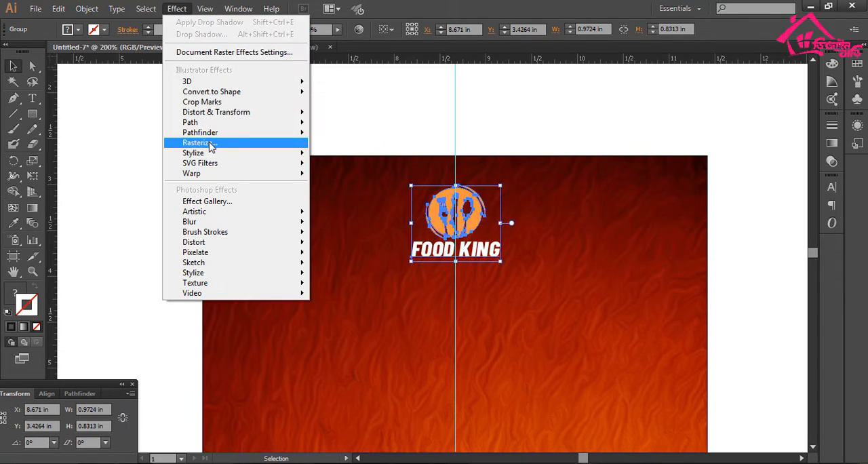
mouse_move(294, 166)
left_click(353, 155)
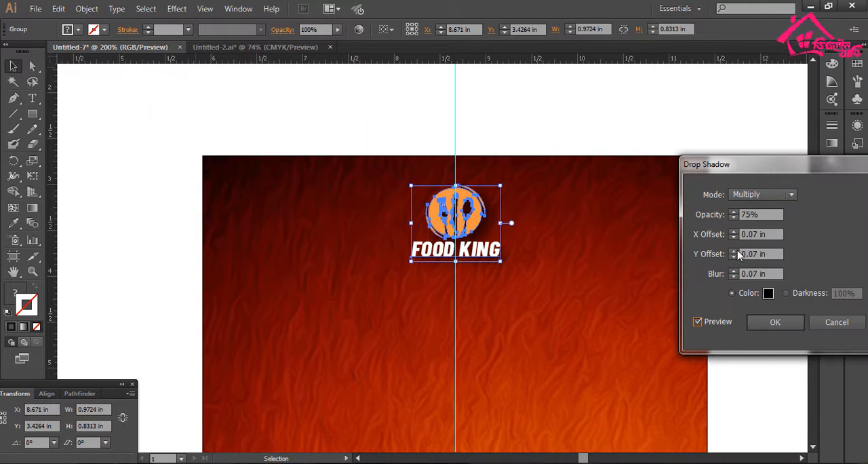
left_click(779, 324)
left_click(572, 106)
- Place the fire PNG over the poster and scale it to the poster's full width of 5.5 in
left_click_drag(496, 266, 456, 200)
key("ctrl+minus")
key("ctrl+minus")
left_click_drag(518, 331, 508, 246)
left_click_drag(344, 284, 243, 225)
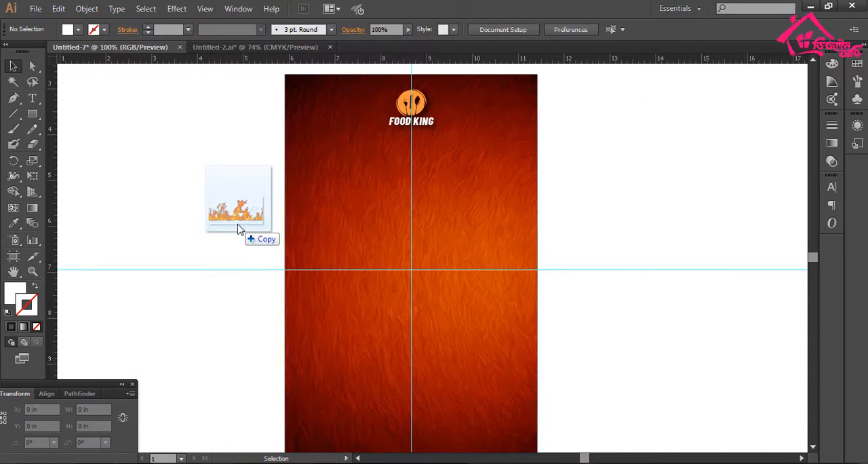
key("ctrl+minus")
key("ctrl+minus")
left_click_drag(606, 241, 366, 249)
left_click_drag(265, 190, 549, 371)
left_click_drag(434, 367, 413, 423)
left_click_drag(252, 236, 440, 292)
left_click_drag(489, 309, 572, 350)
left_click_drag(371, 350, 299, 399)
scroll(442, 306, "up", 3)
left_click_drag(441, 295, 443, 184)
scroll(450, 184, "down", 5)
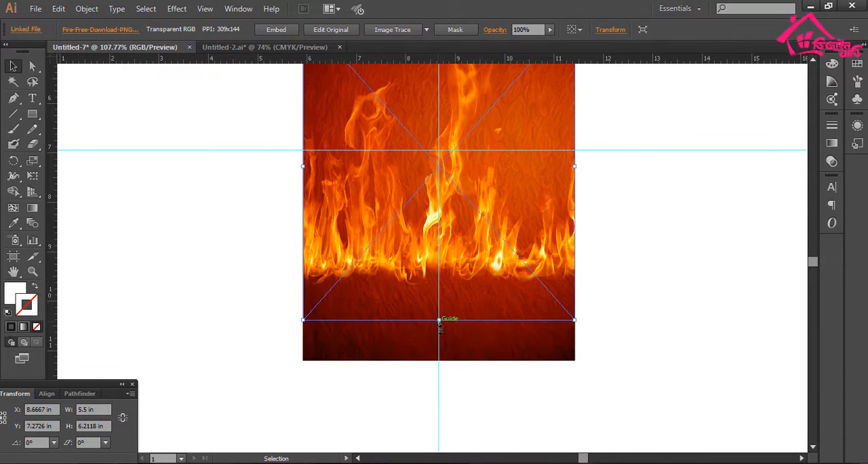
- Stretch the fire image vertically both downward and up toward the logo, and embed it
left_click_drag(439, 326, 440, 344)
scroll(434, 344, "up", 3)
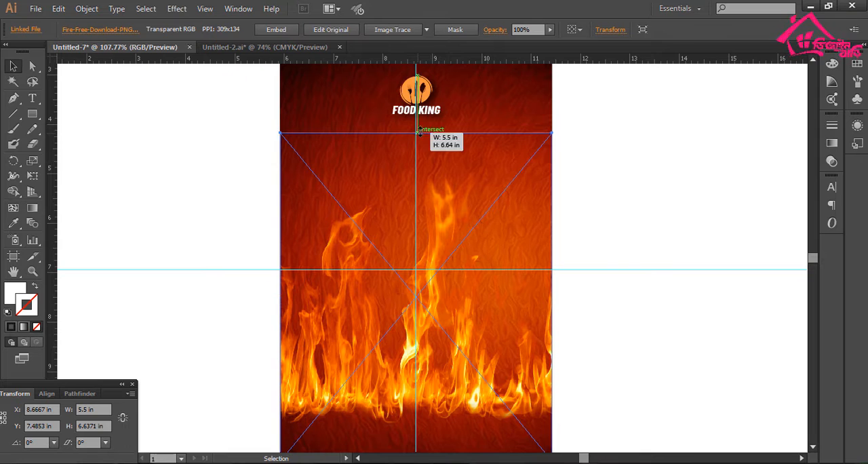
left_click_drag(417, 131, 416, 123)
left_click(281, 32)
left_click(612, 194)
key("ctrl+minus")
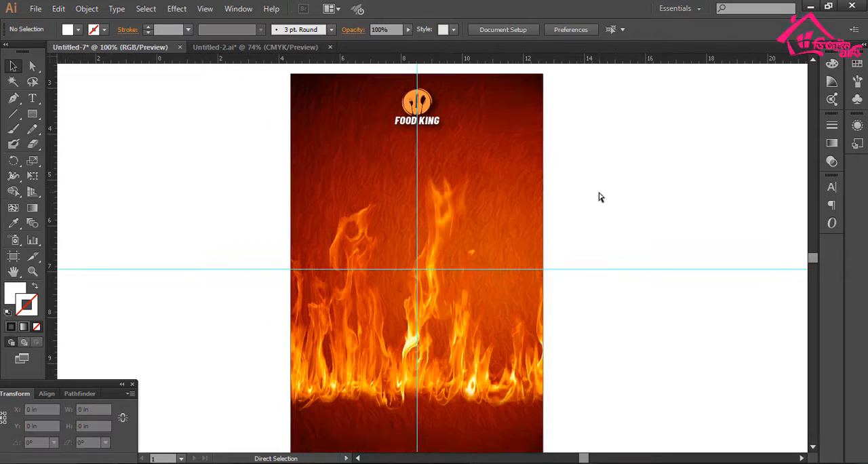
- Set the type font to Barlow Condensed Black Italic
scroll(601, 210, "up", 2)
left_click(831, 188)
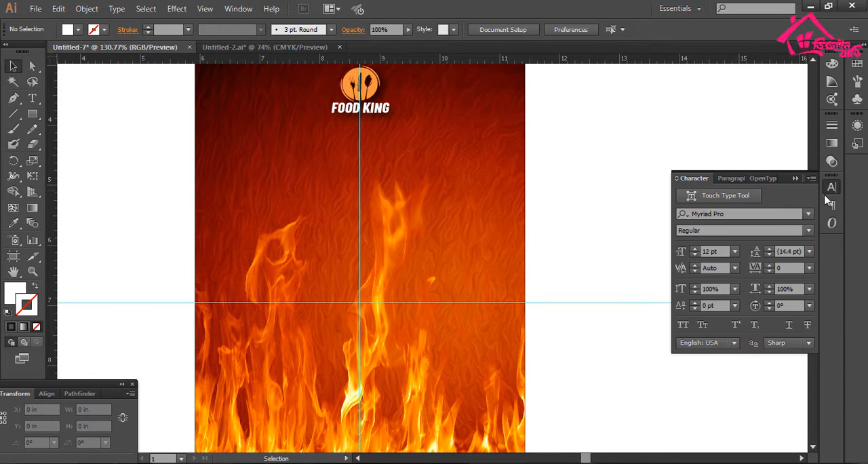
type("barlo")
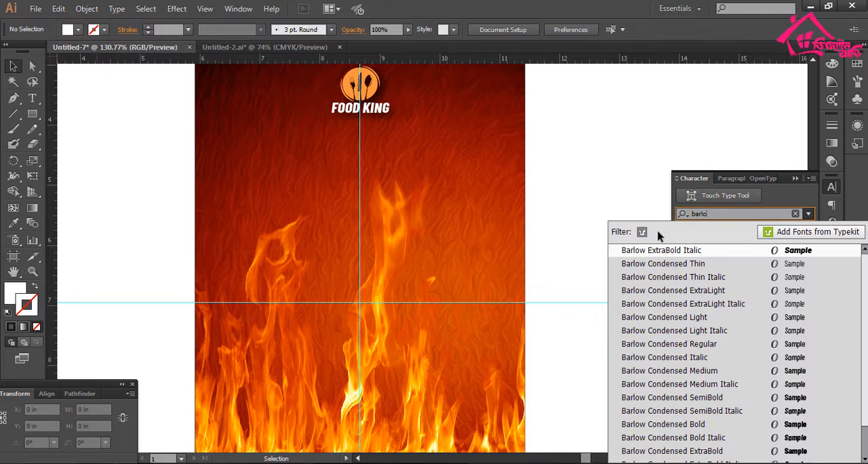
scroll(758, 458, "down", 1)
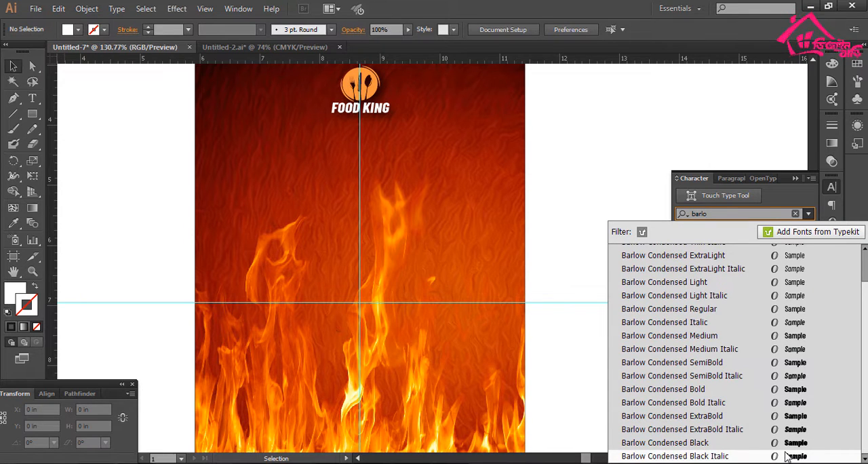
left_click(785, 458)
scroll(558, 279, "right", 3)
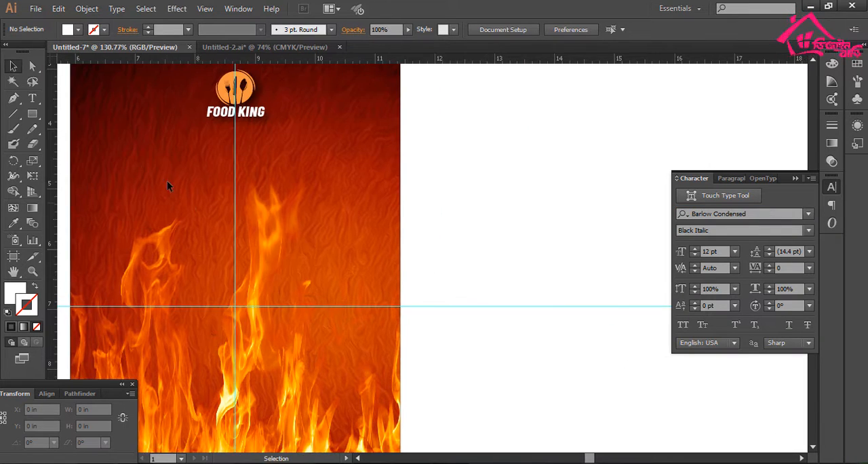
- Add the text BURGER HOUSE beside the poster and enlarge it to about 72 pt
left_click(33, 99)
left_click(426, 213)
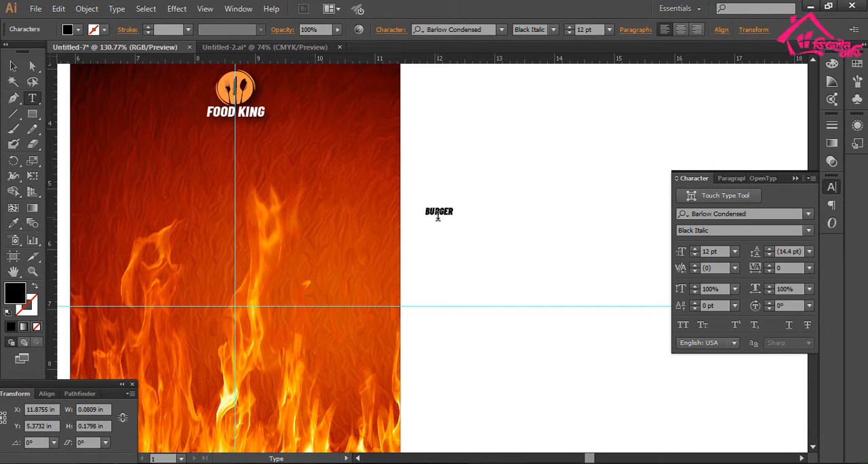
type("BURGER HOUSE")
key("Escape")
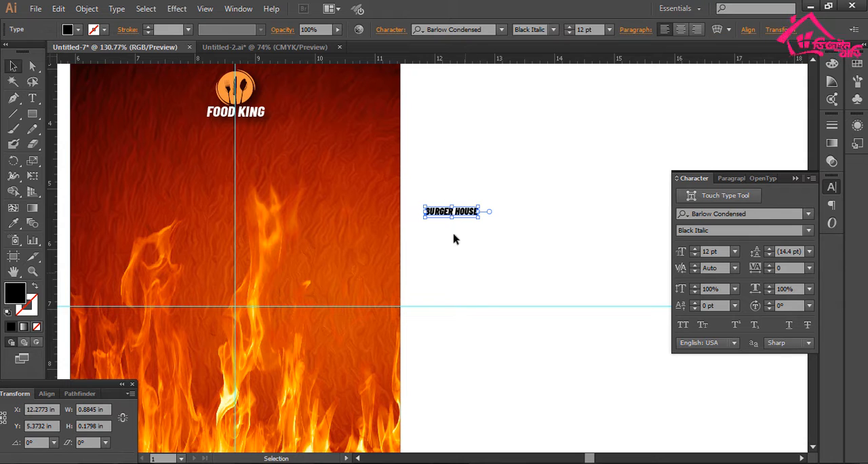
left_click_drag(481, 211, 616, 279)
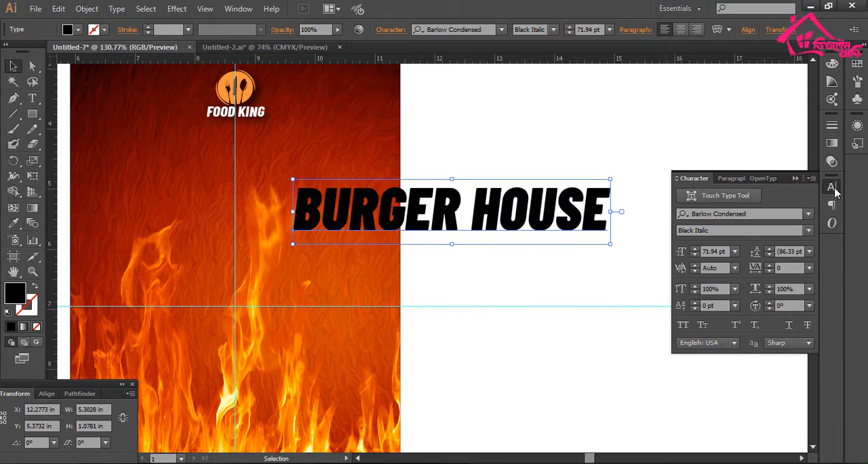
- Move the BURGER HOUSE text onto the poster below the logo and break it into two lines, BURGER and HOUSE
left_click(835, 192)
left_click(512, 266)
left_click_drag(512, 266, 595, 265)
left_click_drag(600, 204, 439, 224)
left_click_drag(427, 214, 424, 216)
key("t")
left_click(403, 216)
key("BackSpace")
key("Return")
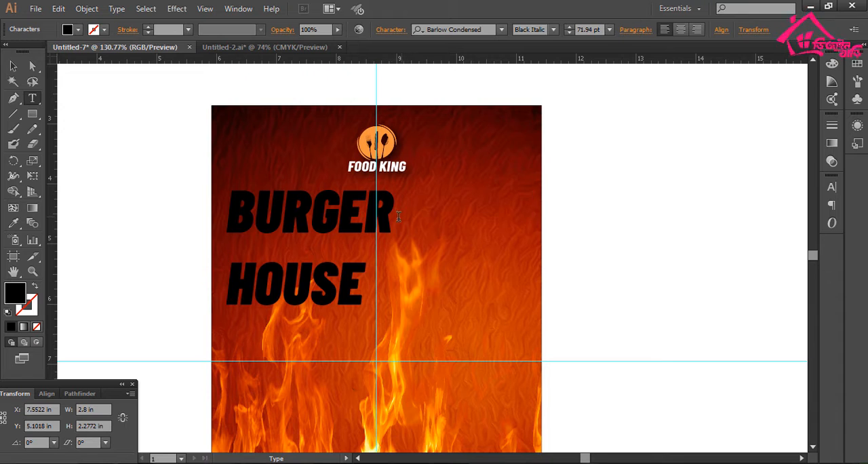
key("Escape")
- Center the two-line heading on the vertical guide below the logo and set its leading to 61 pt
left_click_drag(418, 277, 442, 312)
left_click_drag(369, 259, 423, 263)
left_click_drag(431, 265, 452, 265)
left_click(832, 186)
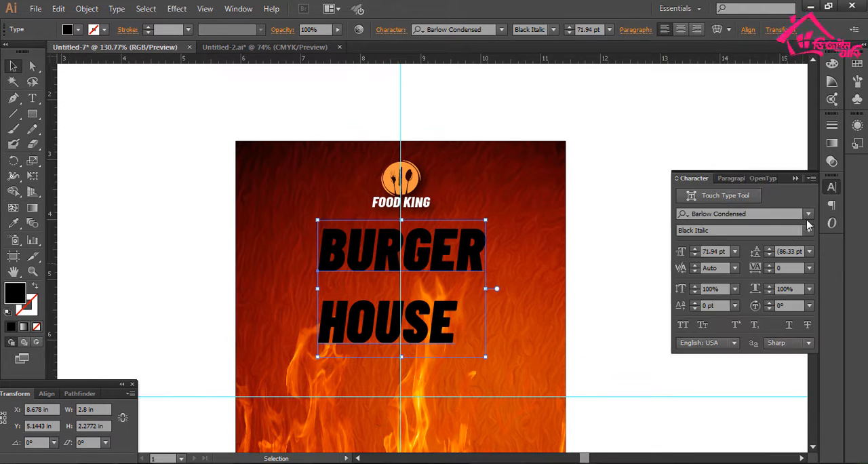
left_click(770, 256)
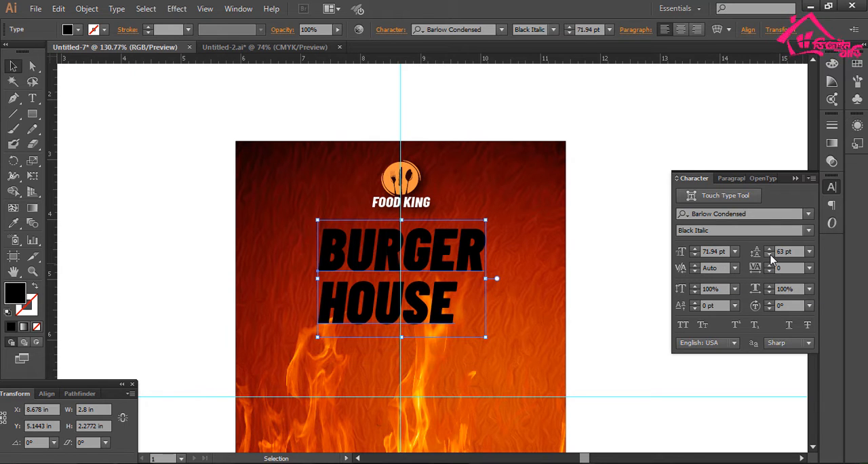
- Set the horizontal scale of the word HOUSE to 119% to match the width of BURGER
double_click(429, 319)
left_click_drag(463, 317, 316, 316)
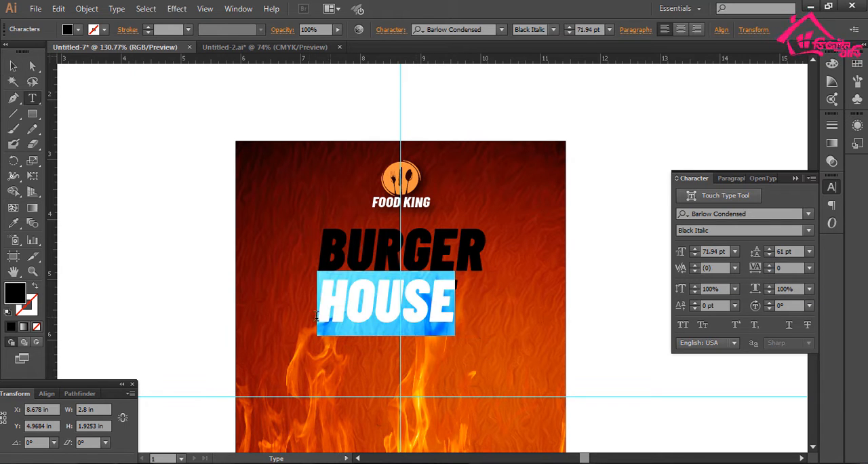
left_click(772, 288)
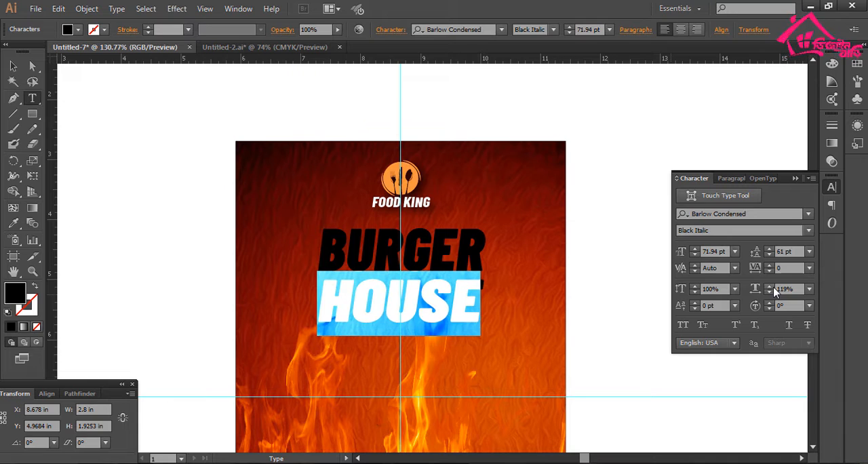
left_click(576, 249)
left_click_drag(355, 218, 506, 396)
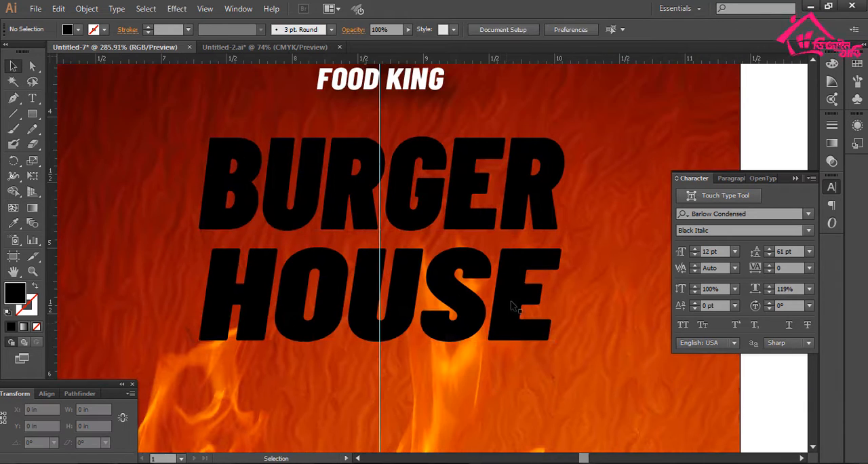
- Scale the BURGER HOUSE heading down to about 62.7 pt and set its tracking to 40
left_click(513, 302)
mouse_move(558, 248)
left_mouse_down()
mouse_move(571, 245)
mouse_move(525, 236)
mouse_move(541, 244)
left_mouse_up()
left_click_drag(504, 221, 504, 207)
key("alt+Right")
key("alt+Right")
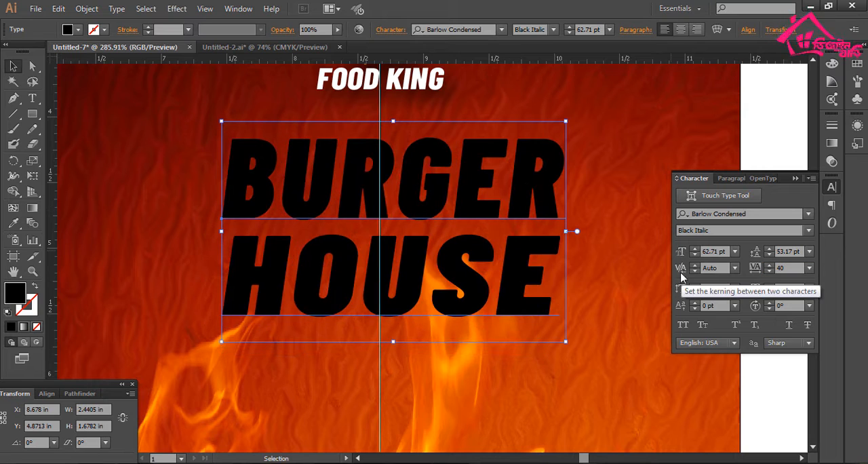
- Center the BURGER HOUSE heading on the vertical guide below the logo
left_click_drag(531, 275, 516, 270)
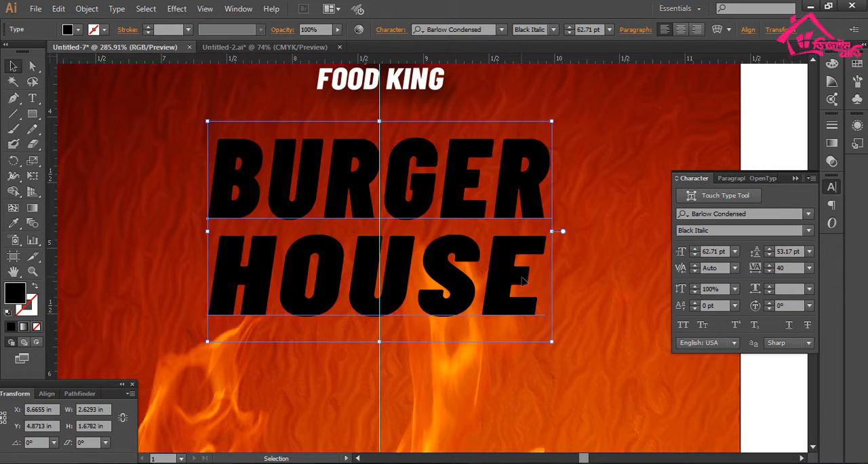
key("ctrl+minus")
key("ctrl+minus")
- Rotate the BURGER HOUSE heading slightly counter-clockwise so that both lines slope upward
key("ctrl+minus")
left_click(592, 208)
left_click_drag(347, 192, 545, 371)
left_click_drag(472, 319, 475, 413)
left_click(475, 318)
left_click_drag(500, 282, 482, 252)
left_click_drag(478, 253, 492, 236)
key("ctrl+minus")
key("ctrl+minus")
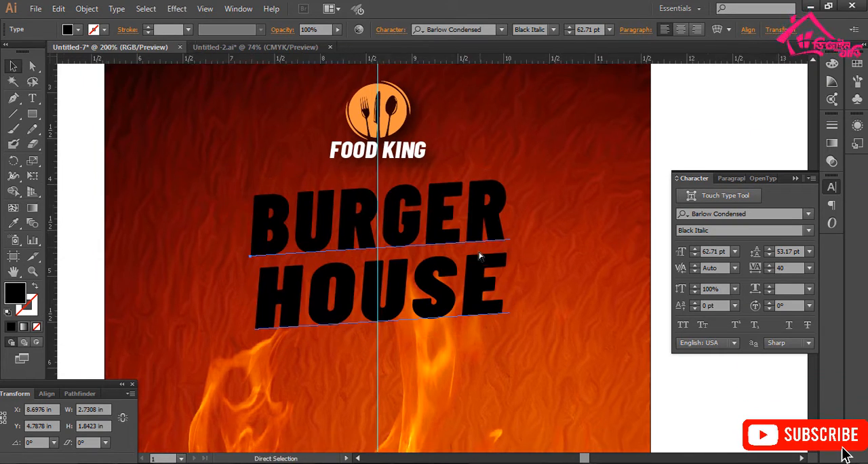
left_click(589, 214)
left_click_drag(598, 313, 546, 300)
left_click(401, 271)
left_click_drag(399, 267, 398, 272)
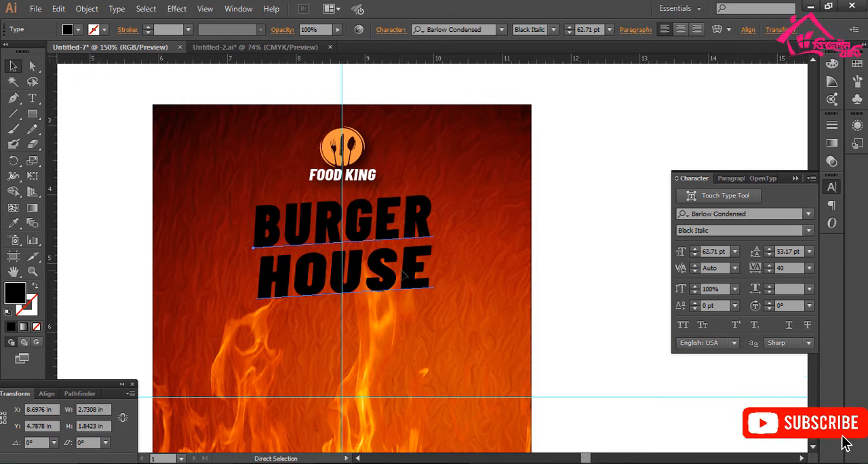
key("ctrl+shift+a")
- Add a 6 pt stroke to the BURGER HOUSE heading
left_click(405, 234)
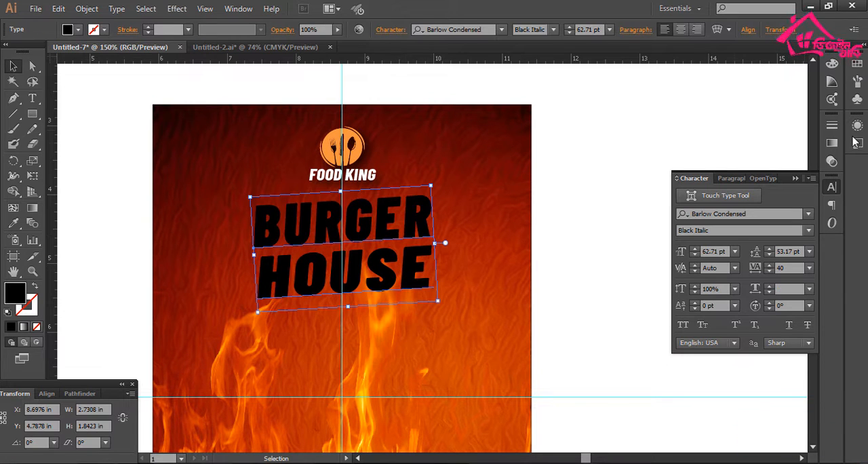
left_click(831, 125)
left_click(706, 129)
left_click(707, 130)
left_click(707, 130)
left_click(707, 129)
left_click(706, 129)
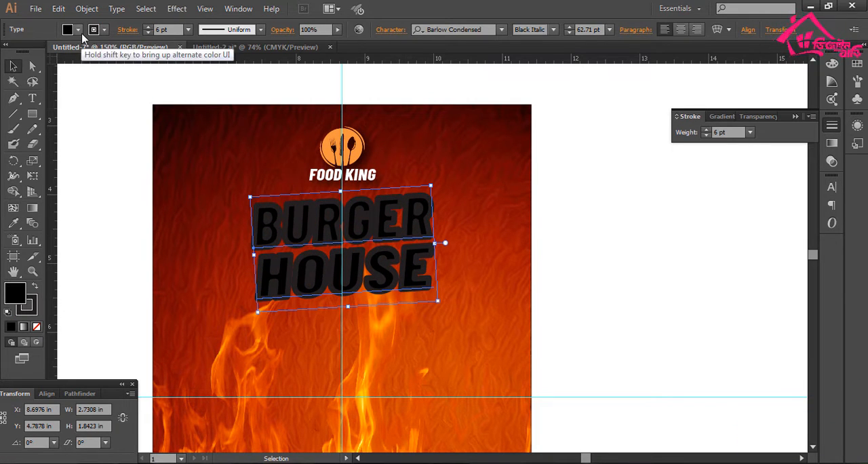
- Set both the fill and the stroke of the BURGER HOUSE heading to white
left_click(79, 30)
left_click(28, 52)
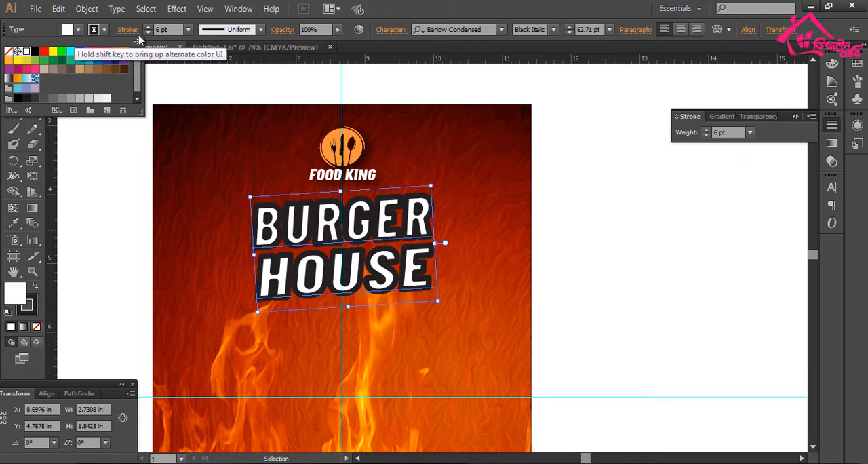
left_click(103, 30)
left_click(104, 31)
left_click(26, 52)
left_click(601, 252)
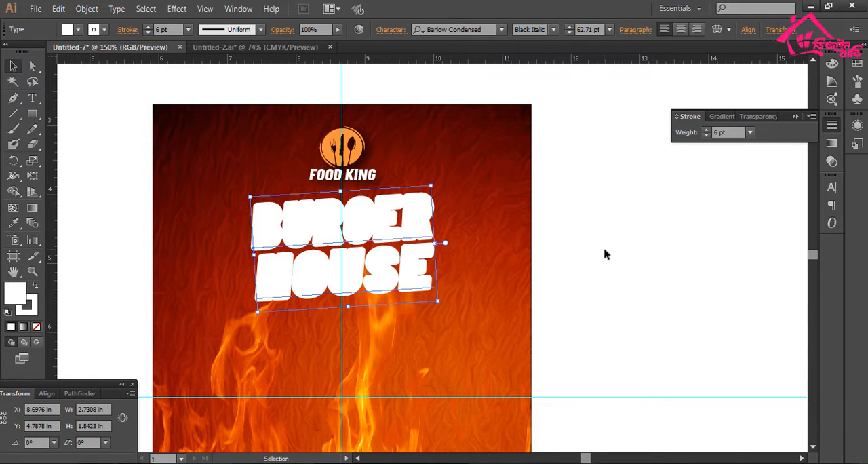
left_click(604, 249)
- Duplicate the white heading in place and set the front copy's stroke to 3 pt
left_click_drag(240, 174, 445, 418)
left_click_drag(403, 285, 409, 365)
left_click(411, 310)
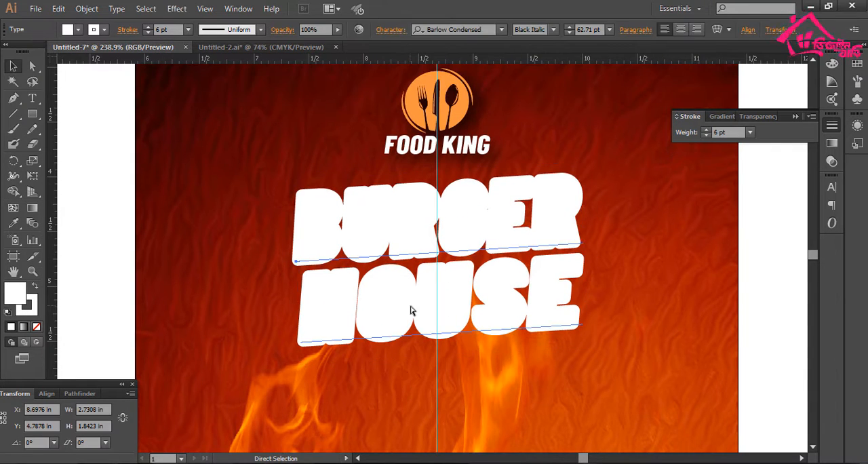
left_click(188, 30)
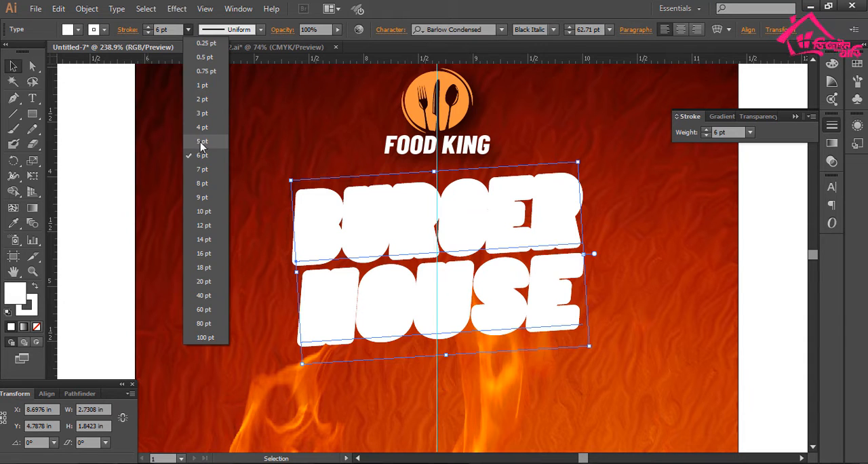
left_click(213, 119)
scroll(502, 204, "right", 3)
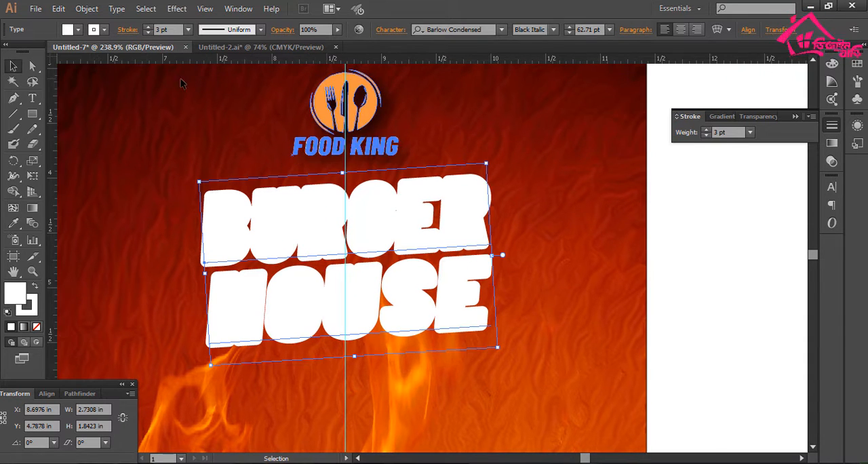
- Set the front heading copy's stroke color to dark brown, R=66 G=33 B=11
left_click(78, 31)
left_click(105, 31)
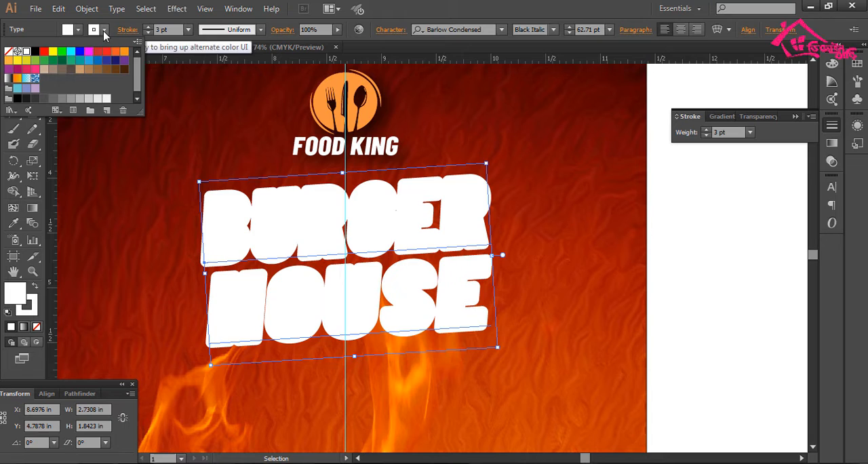
left_click(125, 71)
mouse_move(345, 146)
left_mouse_down()
mouse_move(320, 164)
mouse_move(346, 229)
mouse_move(352, 169)
left_mouse_up()
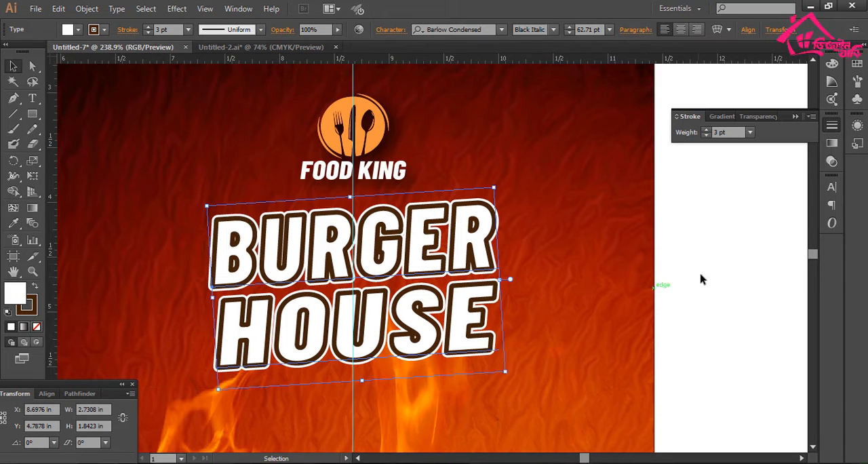
left_click(702, 280)
left_click_drag(625, 255, 650, 221)
- Paste the unstroked black heading in front of the outlined copies and fill it with orange
key("ctrl+f")
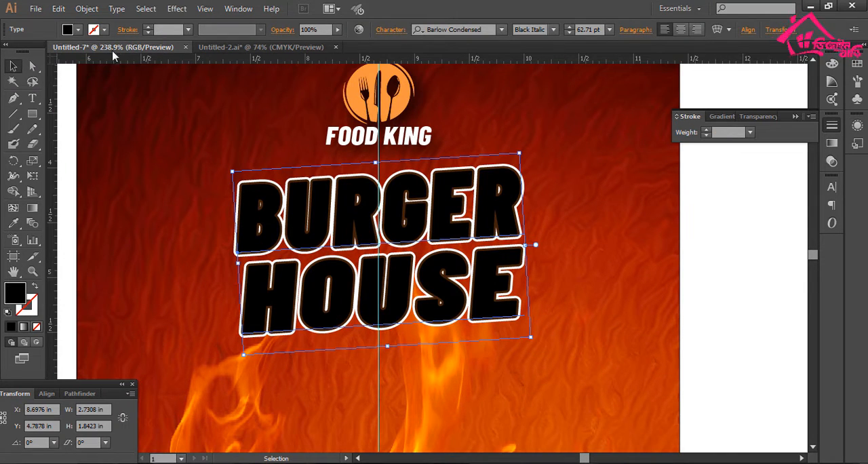
left_click(71, 31)
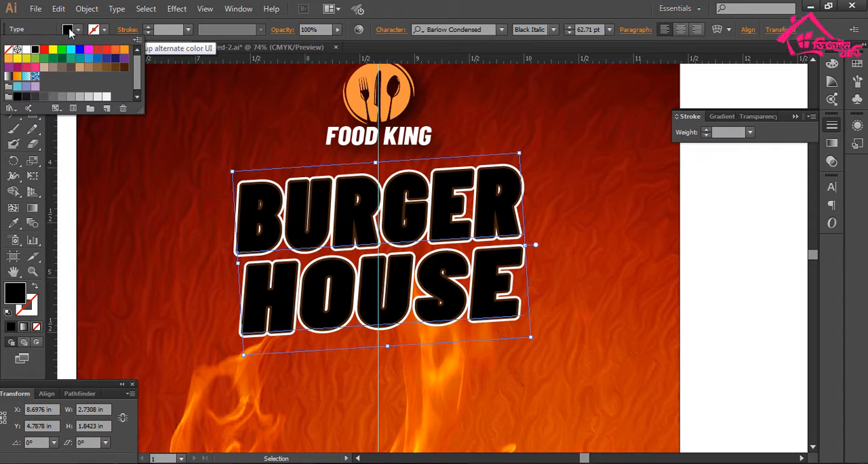
left_click(115, 53)
left_click_drag(416, 167, 343, 170)
left_click(669, 226)
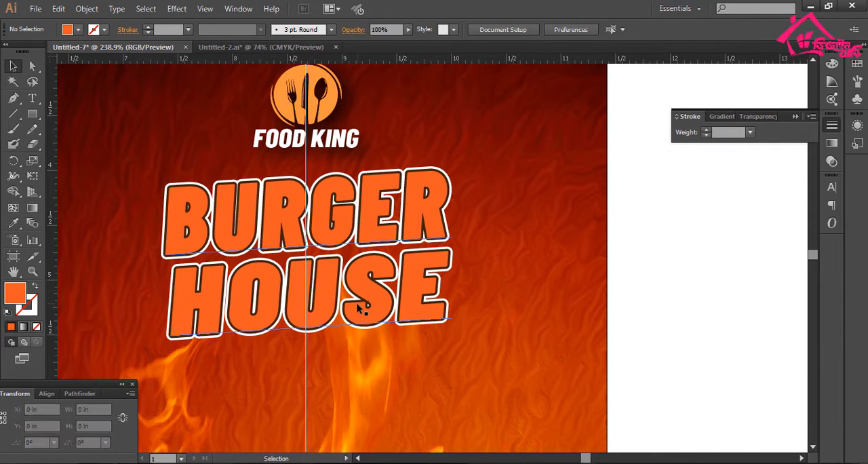
- Hide the orange heading and set the brown stroke of the copy beneath it to 8 pt
left_click(358, 307)
key("ctrl+3")
left_click(360, 305)
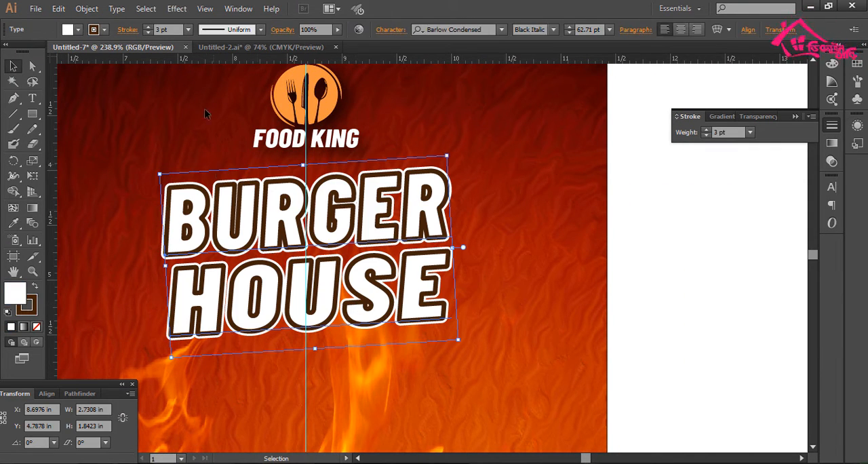
left_click(188, 31)
left_click(203, 183)
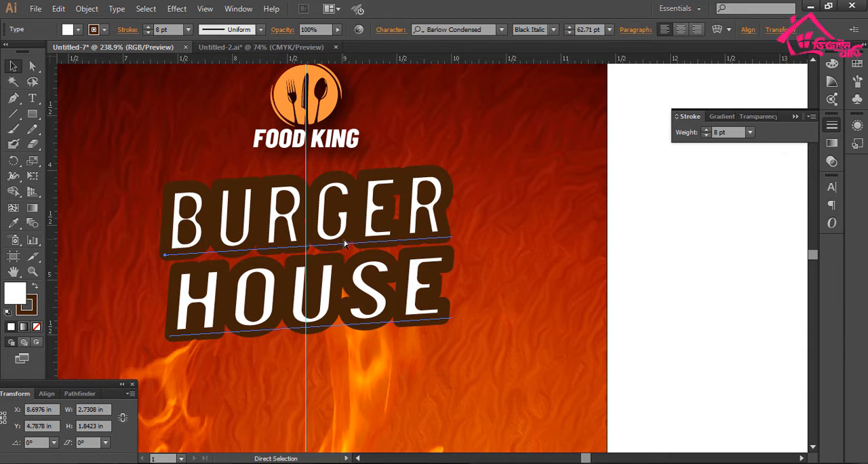
- Hide the brown-stroked heading, thicken the white backing copy's stroke to 12 pt, and show all hidden heading layers again
key("ctrl+3")
left_click(344, 244)
left_click(188, 31)
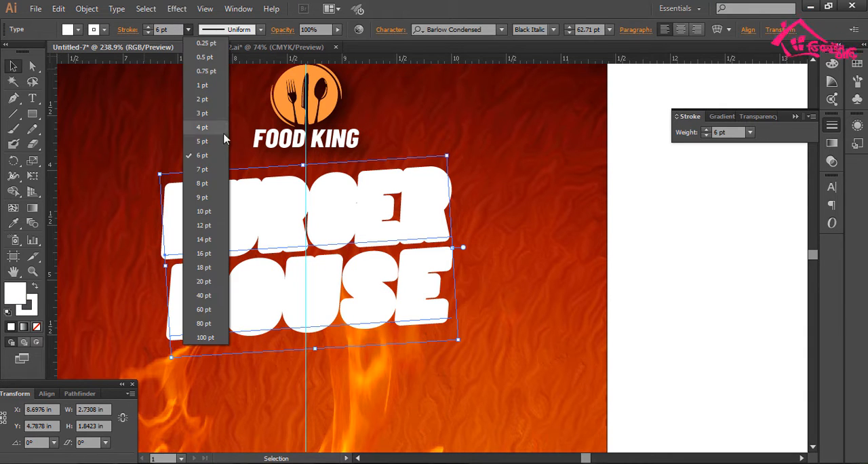
left_click(203, 211)
left_click_drag(401, 230, 355, 248)
left_click(188, 31)
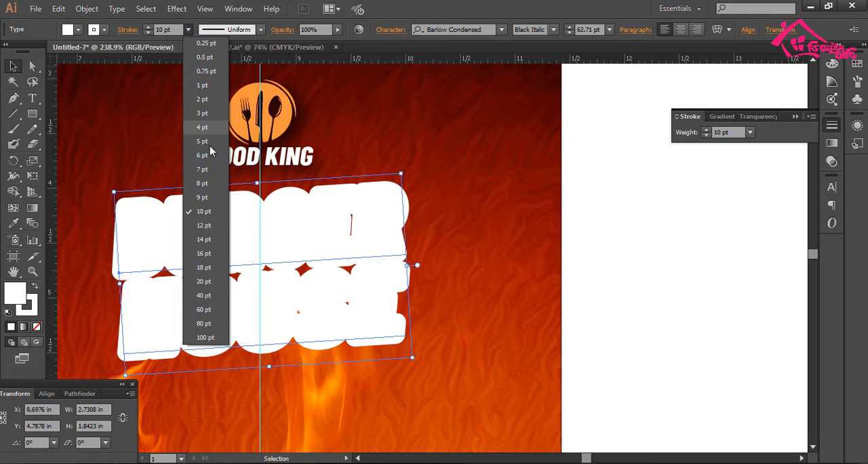
left_click(217, 225)
left_click_drag(415, 229, 457, 213)
key("ctrl+alt+3")
left_click(651, 220)
left_click_drag(621, 226, 601, 231)
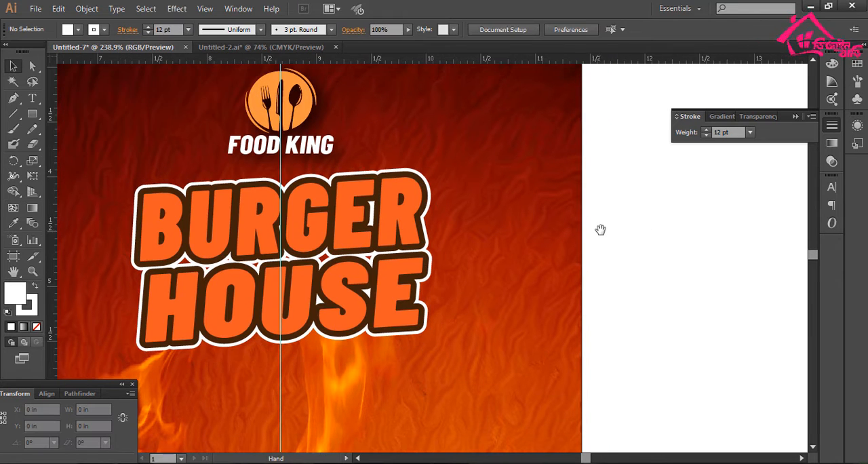
- Examine the layered heading's orange fill and its brown and white outlines on the whole flyer and up close
key("ctrl+minus")
key("ctrl+minus")
key("ctrl+minus")
key("ctrl+minus")
left_click_drag(568, 253, 556, 207)
left_click_drag(276, 160, 486, 408)
left_click_drag(444, 339, 425, 378)
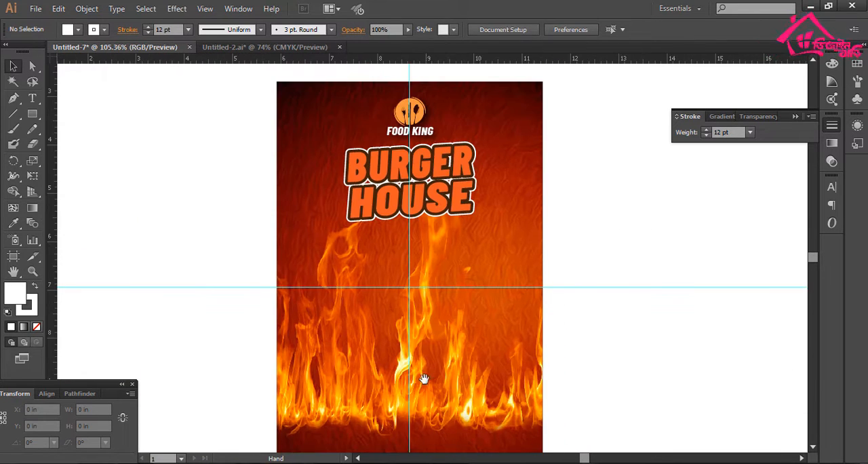
left_click_drag(568, 216, 550, 254)
left_click_drag(320, 178, 382, 291)
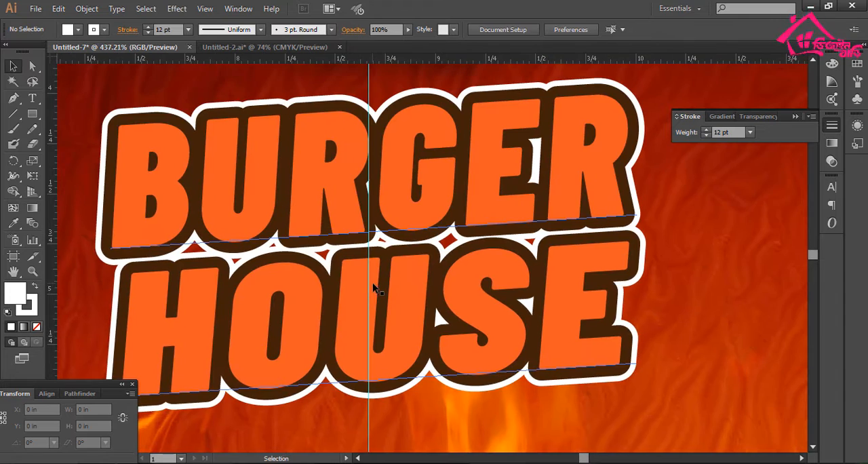
key("ctrl+minus")
key("ctrl+minus")
key("ctrl+minus")
key("ctrl+minus")
- Group the heading layers and apply a Multiply drop shadow with 75% opacity, 0.07 in X and Y offsets and 0.07 in blur
left_click_drag(616, 340, 581, 312)
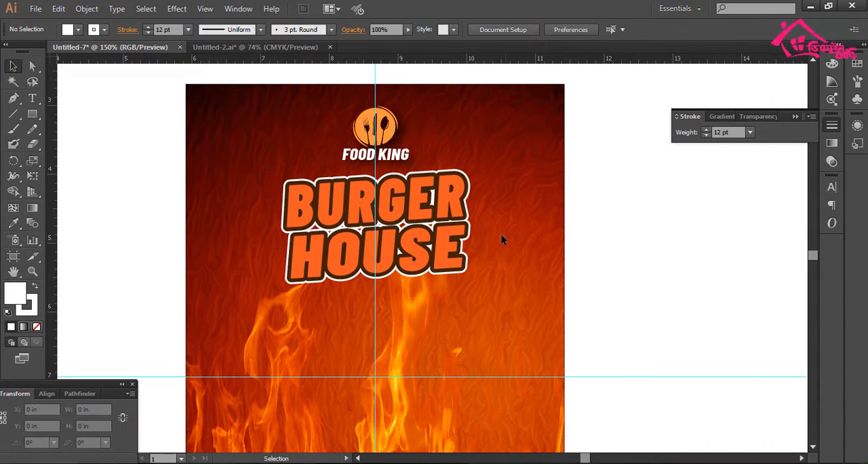
left_click(453, 275)
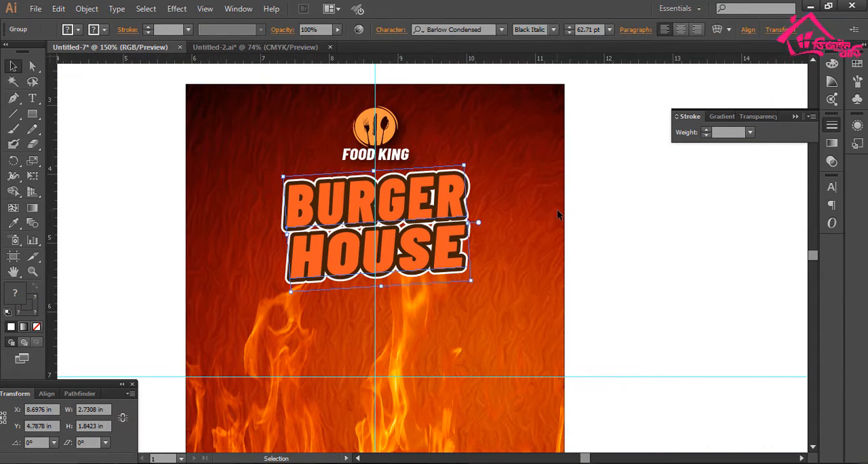
left_click(176, 9)
mouse_move(212, 162)
mouse_move(292, 157)
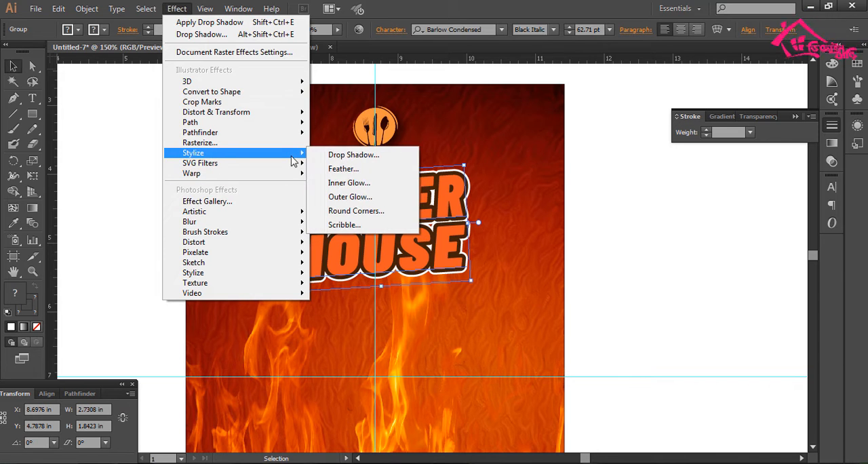
left_click(353, 155)
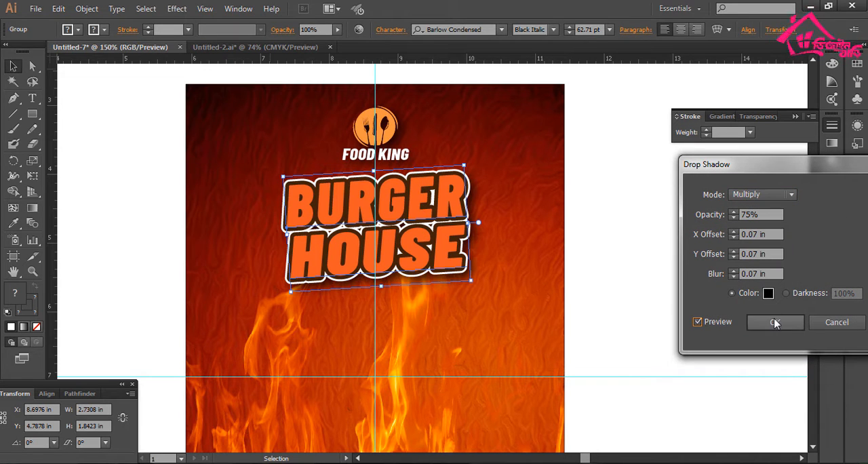
left_click(775, 323)
- Rotate the grouped heading slightly more counter-clockwise and lower it a little beneath the logo, to about Y 4.95 in
scroll(601, 272, "right", 3)
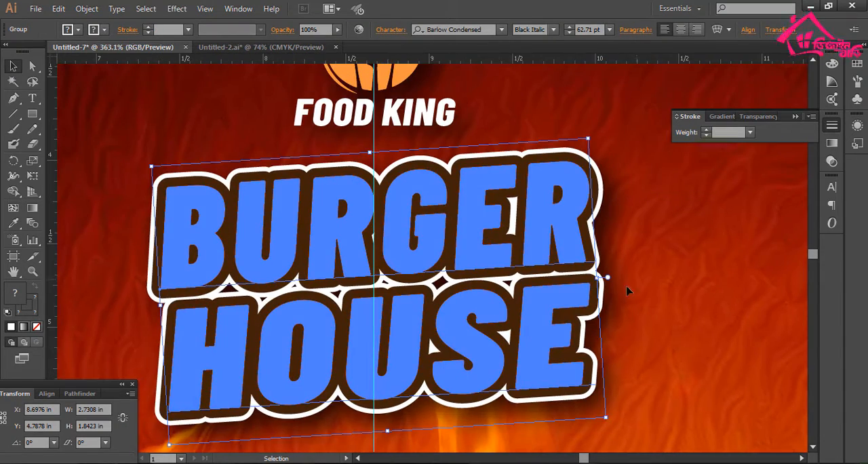
mouse_move(606, 276)
left_mouse_down()
mouse_move(623, 277)
mouse_move(606, 274)
left_mouse_up()
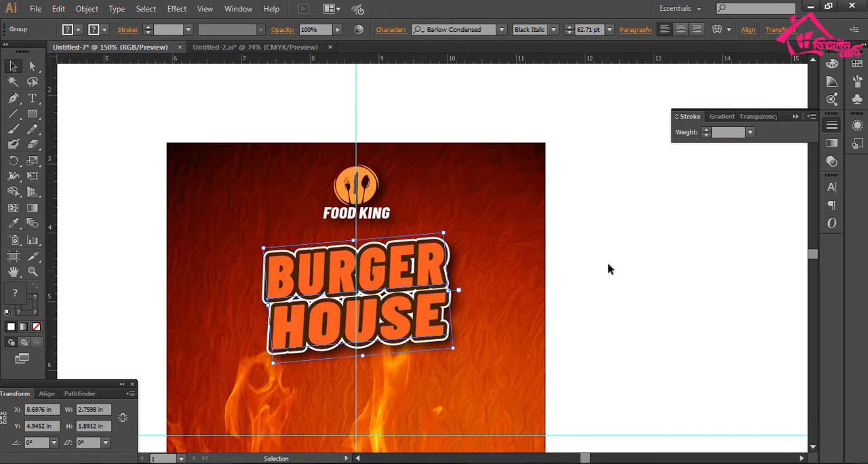
left_click(572, 260)
- Place the burger sandwich image, scale it down to about 3.6 in wide and center it over the flames below the heading
key("ctrl+minus")
left_click_drag(508, 327, 518, 242)
left_click_drag(401, 348, 468, 241)
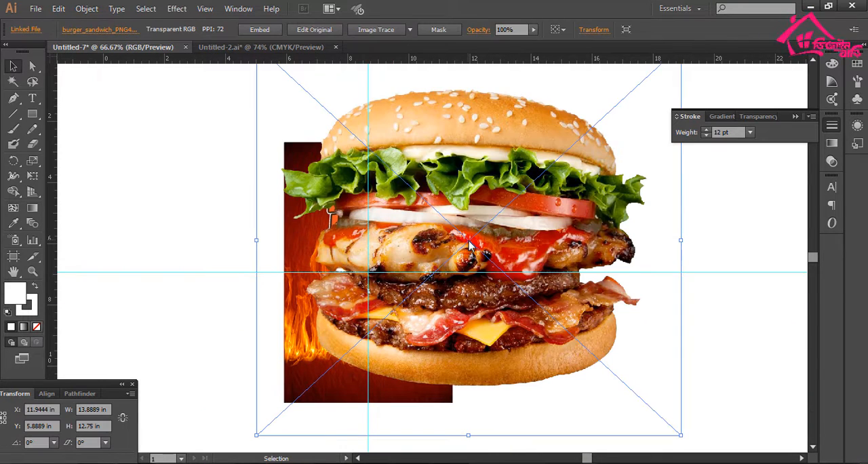
left_click_drag(680, 240, 524, 240)
left_click_drag(501, 241, 399, 325)
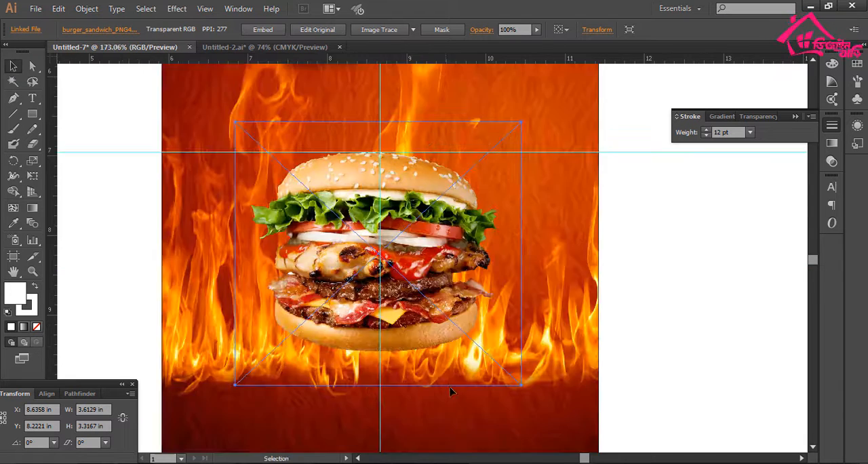
- Enlarge the burger image proportionally from its center to about 5.56 in wide
key("ctrl+minus")
left_click_drag(531, 379, 550, 398)
key("space")
left_click_drag(487, 354, 490, 369)
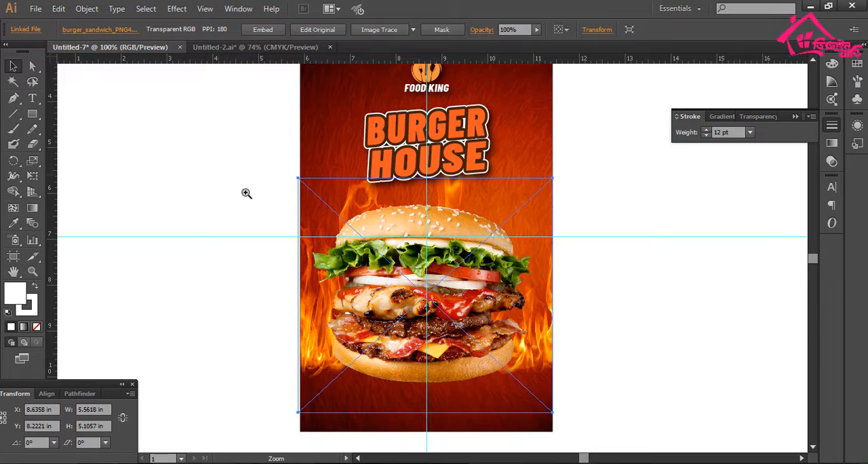
- Narrow the burger image to 5.5 in so its sides align with the edges of the flyer
left_click_drag(246, 193, 416, 330)
left_click_drag(402, 285, 408, 285)
key("space")
left_click_drag(297, 295, 197, 319)
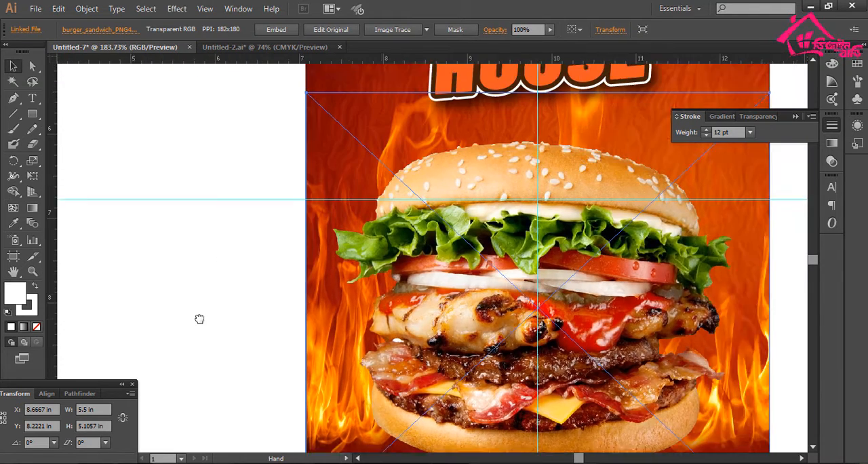
- Move the burger image straight down to the flyer's lower edge, at about Y 8.64 in
left_click_drag(574, 240, 453, 311)
key("ctrl+1")
key("ctrl+minus")
key("space")
left_click_drag(456, 300, 453, 310)
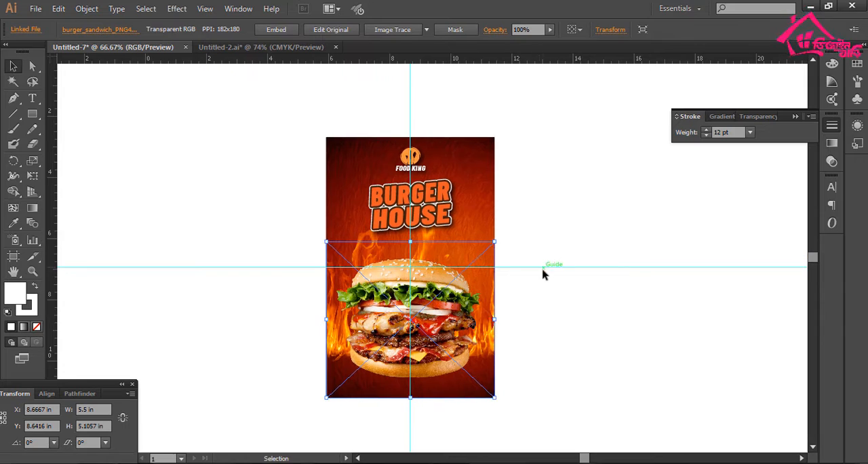
- Embed the linked burger image in the document
left_click(542, 274)
key("space")
left_click_drag(538, 278, 529, 295)
left_click_drag(474, 364, 461, 426)
left_click(407, 209)
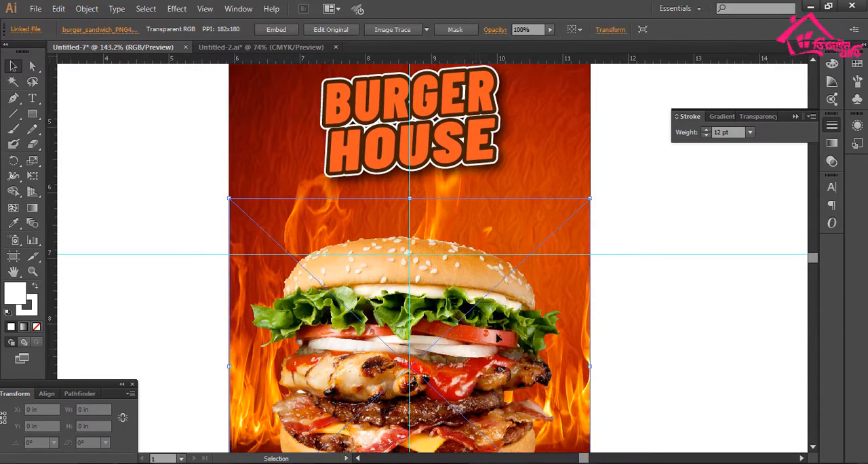
key("space")
left_click_drag(406, 206, 350, 213)
left_click(273, 32)
left_click(456, 370)
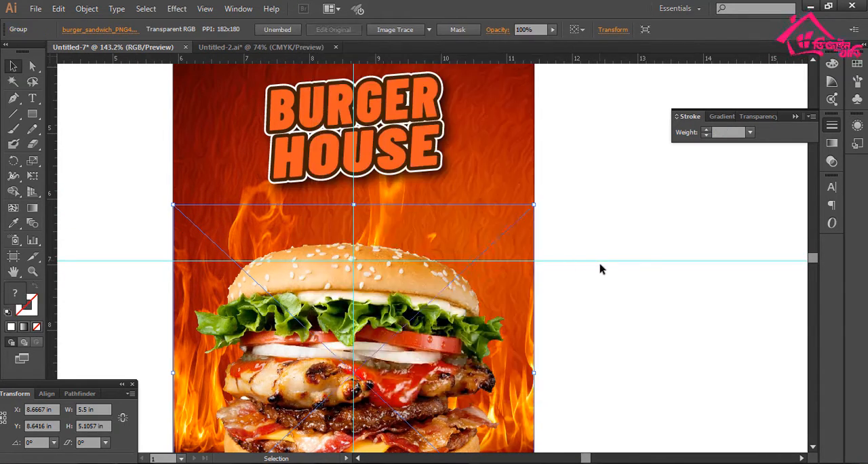
- Move the burger image straight up from the flyer's lower edge to about Y 8.48 in
left_click(601, 268)
key("space")
left_click_drag(603, 371, 599, 259)
left_click(433, 259)
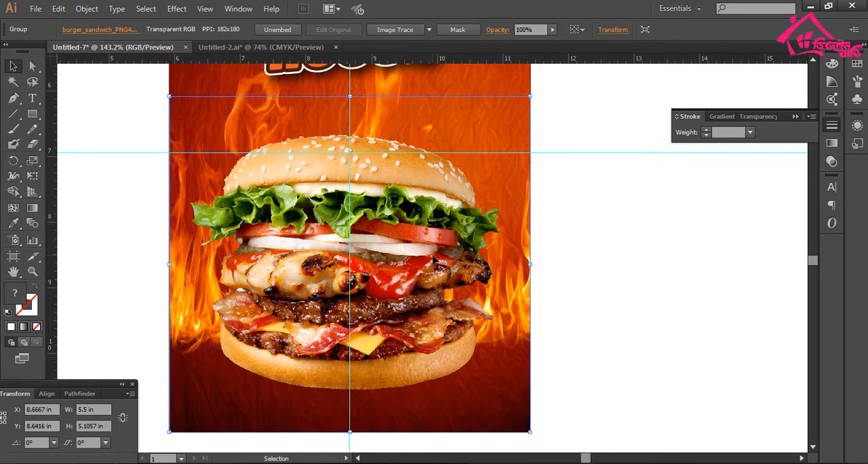
left_click_drag(433, 255, 433, 246)
- Examine the overall flyer layout, checking the logo, heading and burger image against each other
left_click(616, 268)
key("ctrl+minus")
key("ctrl+minus")
key("ctrl+minus")
key("space")
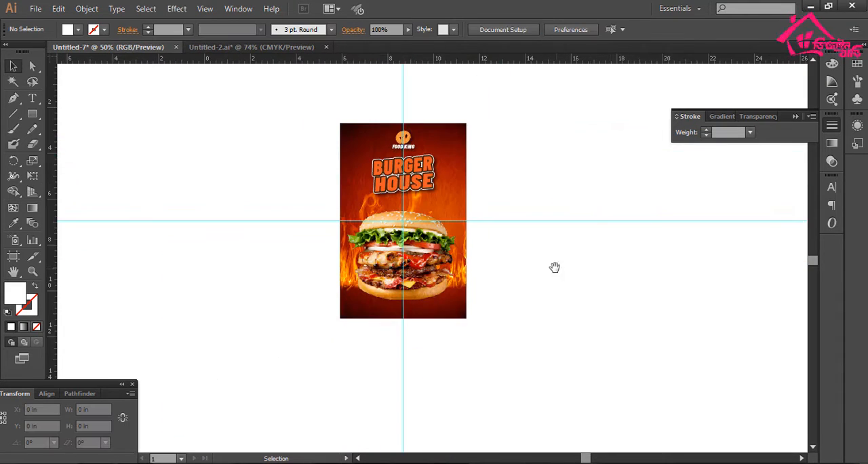
left_click_drag(555, 267, 503, 297)
key("ctrl+space")
left_click_drag(304, 153, 469, 360)
key("space")
left_click_drag(480, 325, 498, 337)
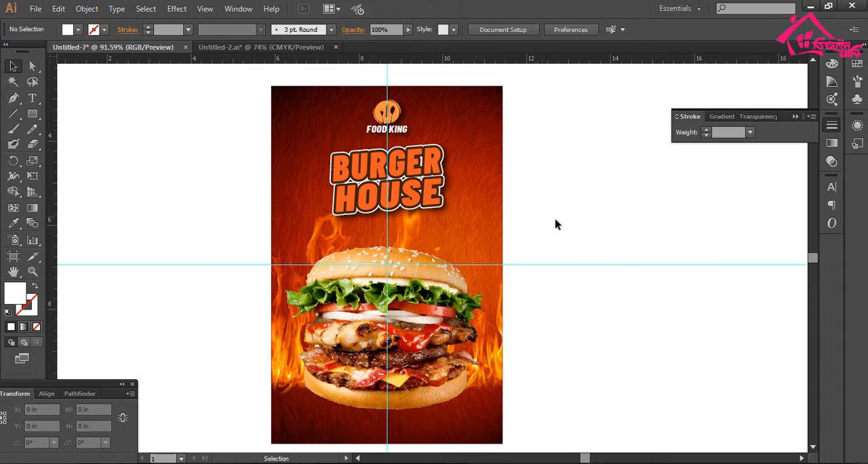
left_click_drag(477, 431, 479, 432)
key("space")
left_click_drag(468, 312, 416, 429)
key("ctrl+minus")
key("ctrl+minus")
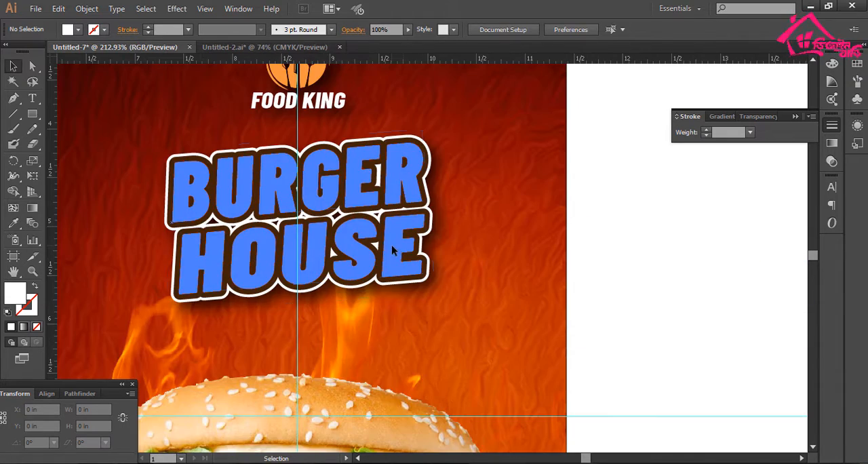
- Enlarge the BURGER HOUSE heading proportionally to about 3.7 in wide
left_click(427, 211)
left_click_drag(460, 203, 414, 206)
key("ctrl+space")
left_click_drag(305, 124, 399, 290)
left_click_drag(379, 283, 387, 281)
key("ctrl+1")
left_click(541, 322)
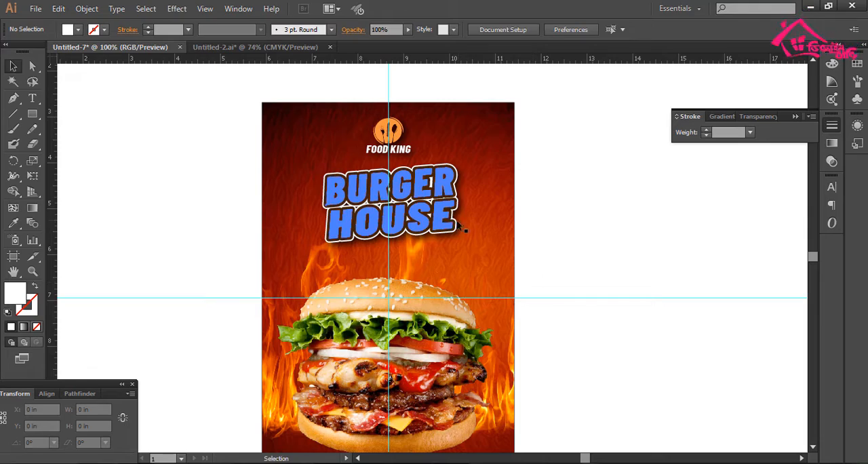
left_click(459, 198)
left_click_drag(473, 202, 474, 202)
key("ctrl+space")
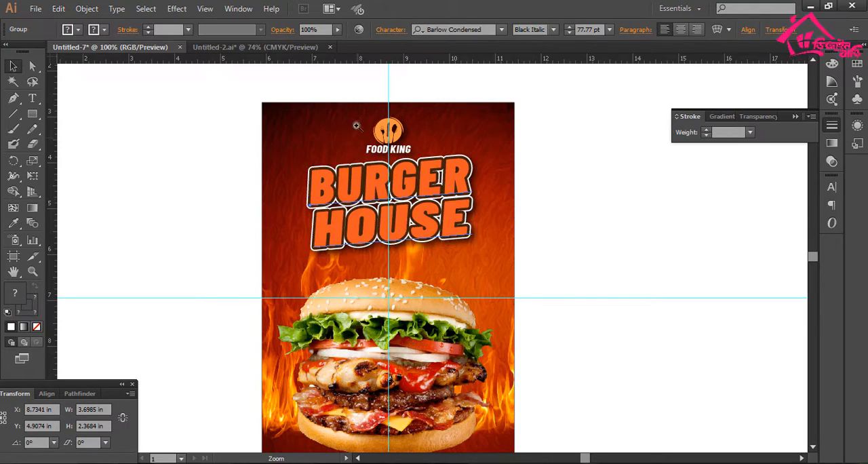
- Move the BURGER HOUSE heading down between the logo and the burger, to about Y 5.12 in
left_click_drag(357, 124, 469, 264)
left_click_drag(416, 225, 422, 247)
key("ctrl+1")
left_click(584, 300)
key("space")
left_click_drag(440, 289, 442, 240)
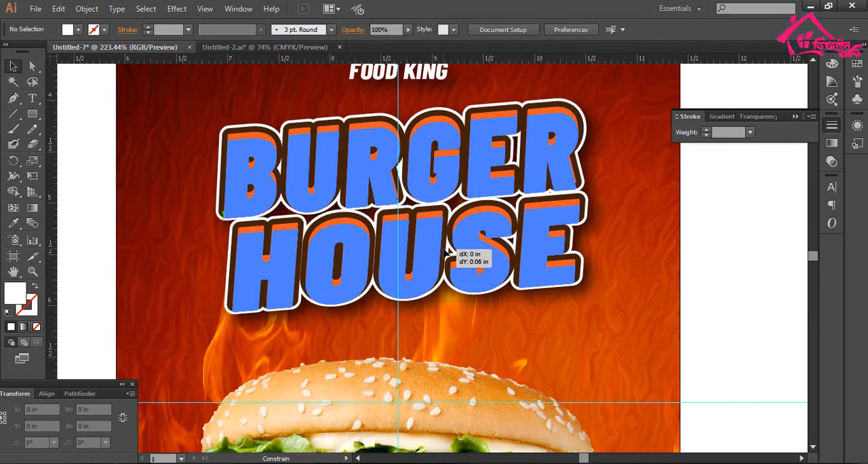
left_click(461, 254)
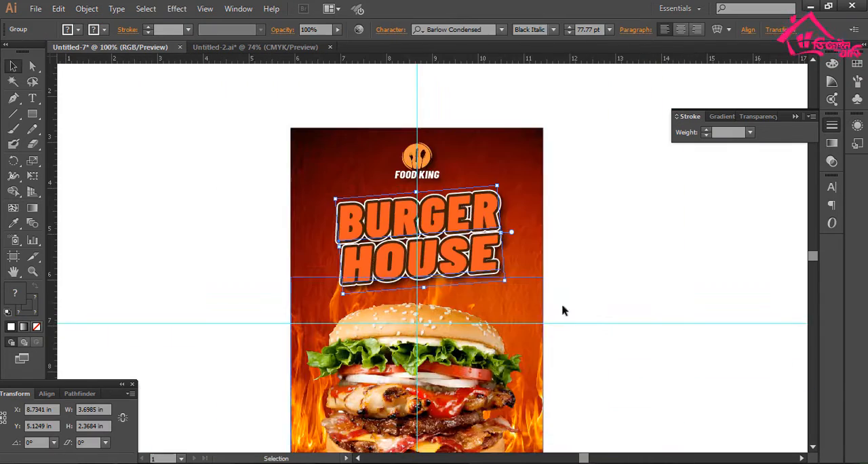
left_click(564, 310)
- Draw a circle about 1.3 in wide over the burger's upper-right side, centered at about X 10.28 in, Y 6.94 in
left_click_drag(535, 304, 512, 241)
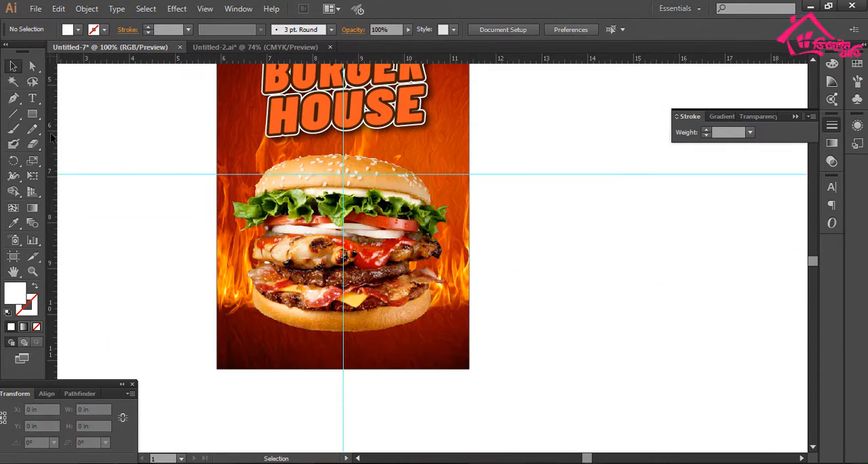
left_click_drag(32, 113, 102, 144)
left_click_drag(372, 127, 446, 334)
left_click_drag(442, 318, 429, 336)
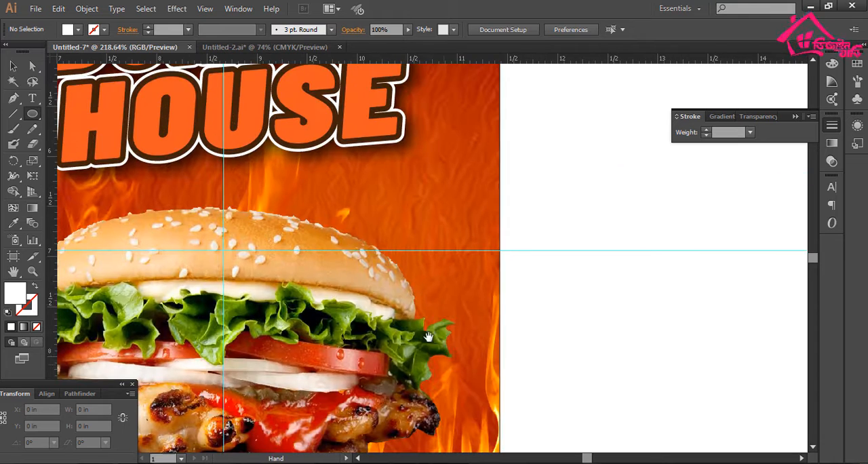
mouse_move(401, 288)
left_mouse_down()
mouse_move(465, 349)
mouse_move(407, 284)
left_mouse_up()
key("v")
key("ctrl+minus")
key("ctrl+minus")
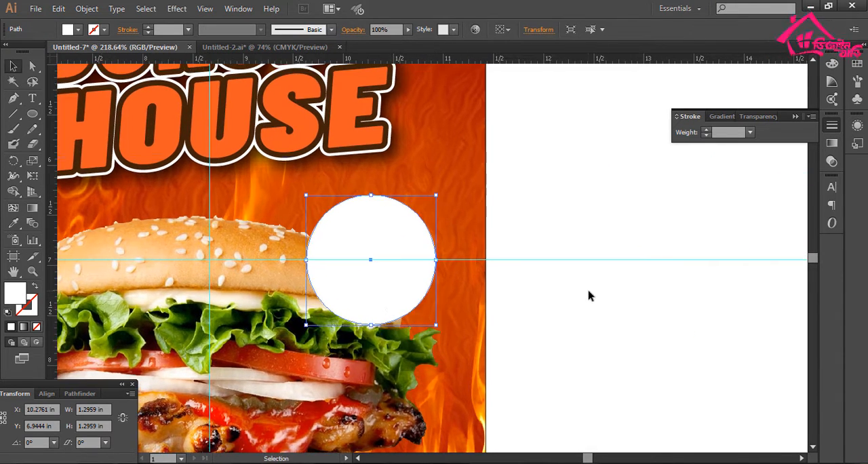
key("ctrl+minus")
- Fill the circle over the burger with black
left_click(562, 293)
left_click_drag(352, 204, 417, 323)
left_click(445, 287)
left_click_drag(518, 288, 430, 253)
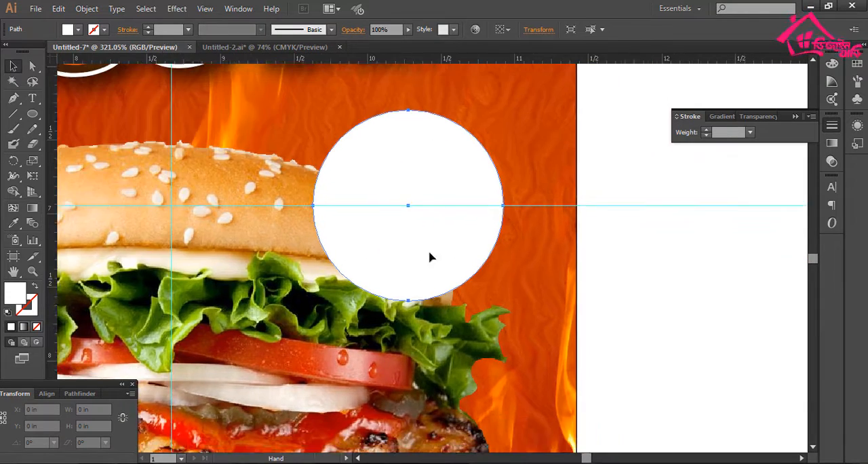
left_click_drag(721, 450, 97, 50)
left_click(78, 30)
left_click(30, 53)
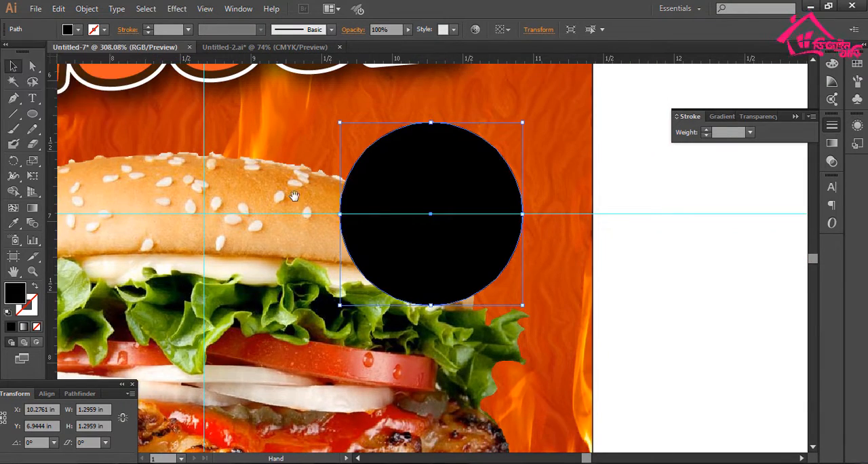
- Duplicate the black circle as a concentric copy about 1.15 in wide and swap the copy's fill and stroke
left_click_drag(713, 218, 624, 221)
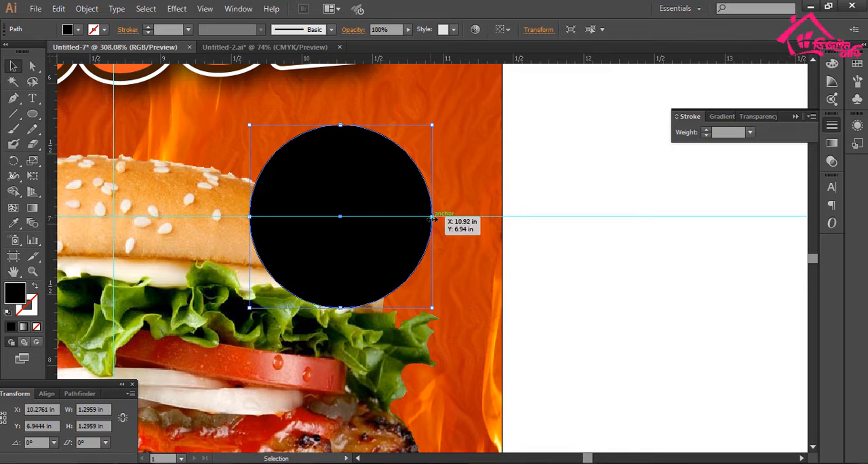
left_click_drag(431, 217, 422, 217)
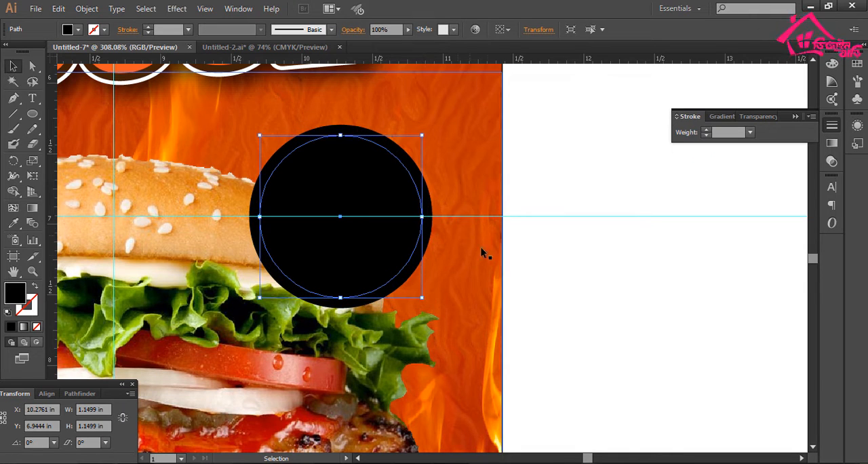
left_click(34, 290)
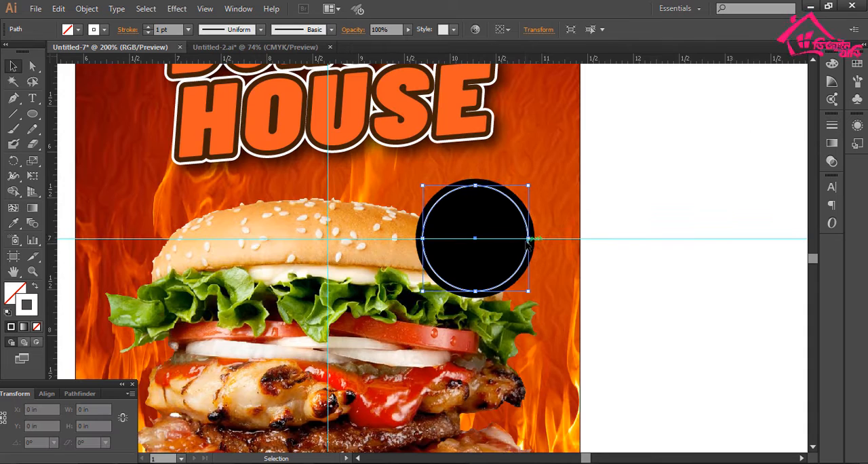
- Set the inner circle's stroke color to orange, leaving it without a fill
mouse_move(644, 213)
left_mouse_down()
mouse_move(560, 213)
mouse_move(552, 200)
left_mouse_up()
left_click(559, 212)
left_click(441, 216)
left_click(104, 30)
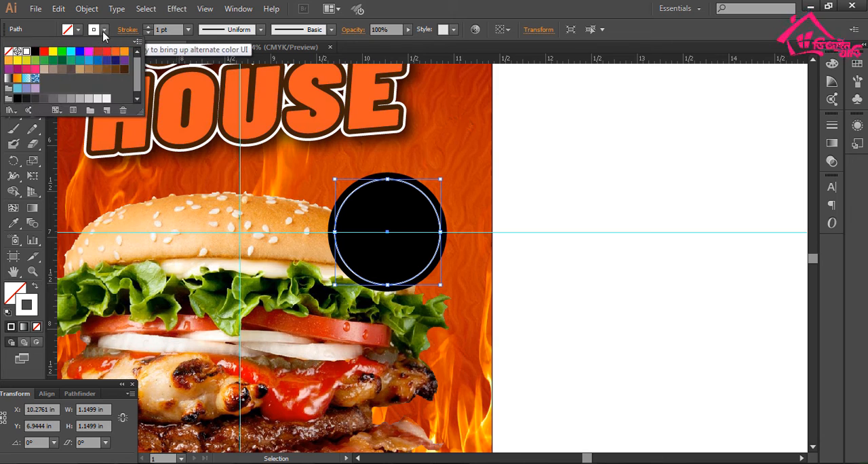
left_click(125, 51)
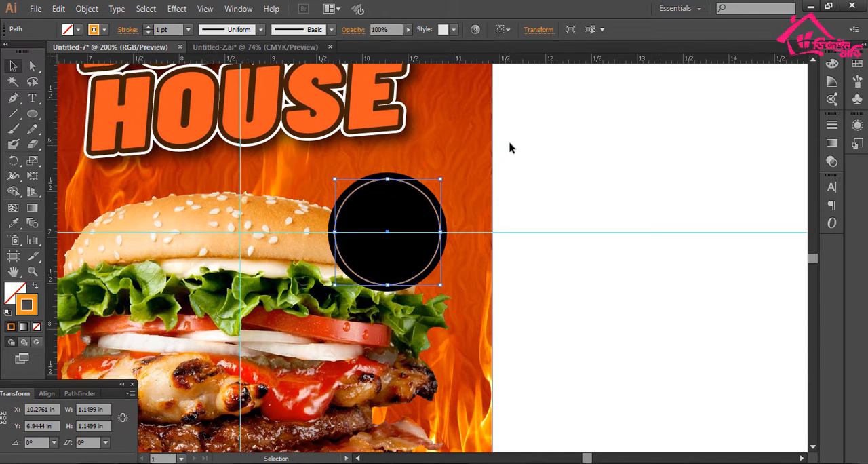
mouse_move(502, 217)
left_mouse_down()
mouse_move(548, 222)
mouse_move(441, 200)
left_mouse_up()
left_click(576, 203)
- Set the orange ring's stroke weight to 2 pt
left_click_drag(322, 155, 411, 317)
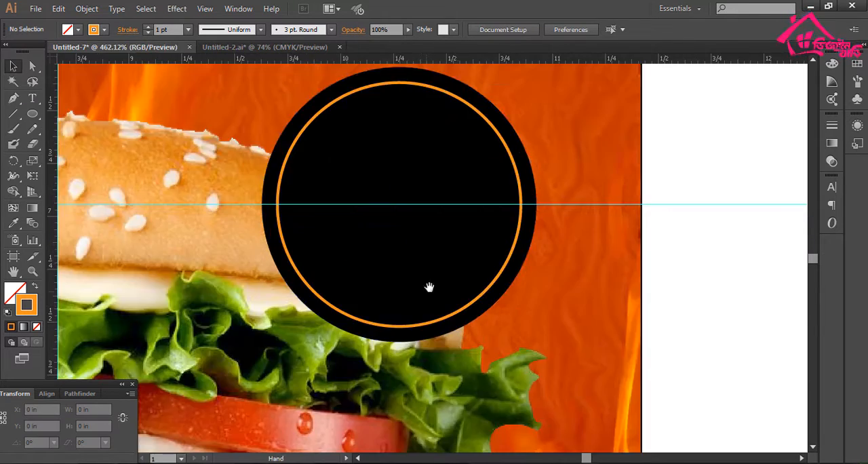
left_click(494, 292)
left_click(188, 30)
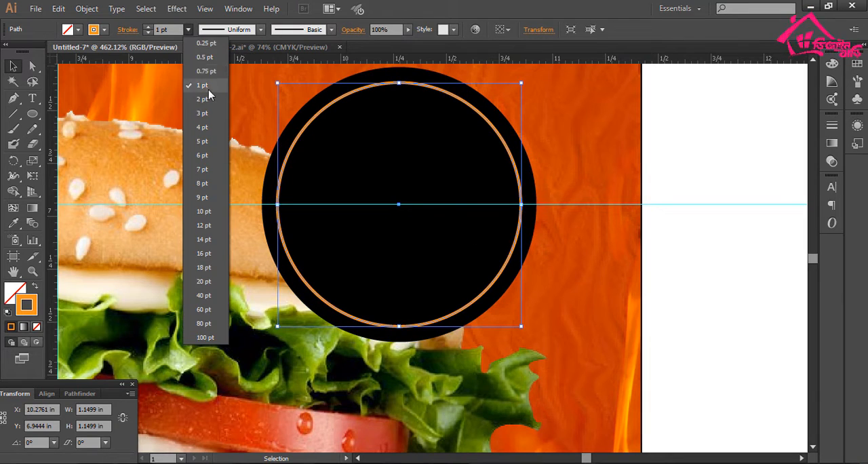
left_click(209, 99)
left_click_drag(399, 164, 206, 181)
left_click(556, 147)
- Add the text "Only $5.00" on the empty canvas beside the flyer
key("ctrl+minus")
key("ctrl+minus")
key("ctrl+minus")
key("ctrl+minus")
key("ctrl+minus")
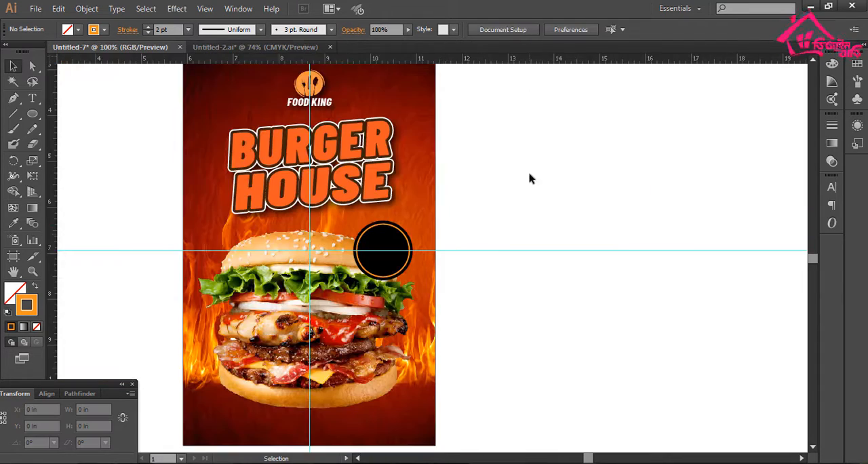
left_click_drag(492, 228, 529, 193)
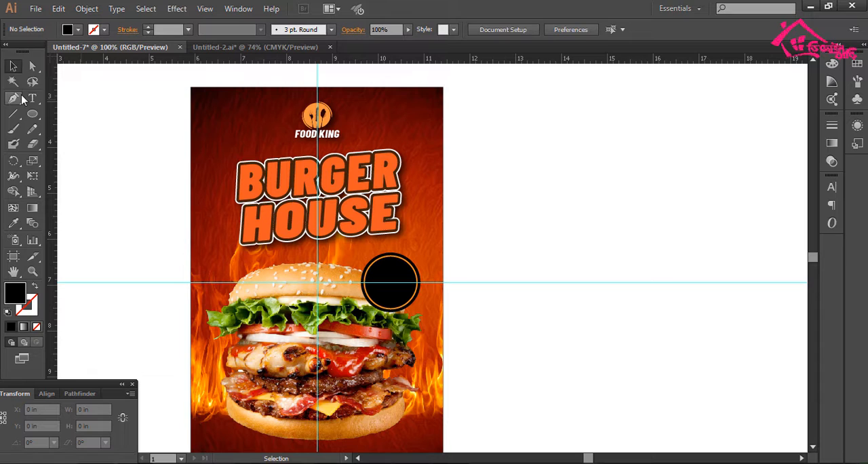
left_click(33, 99)
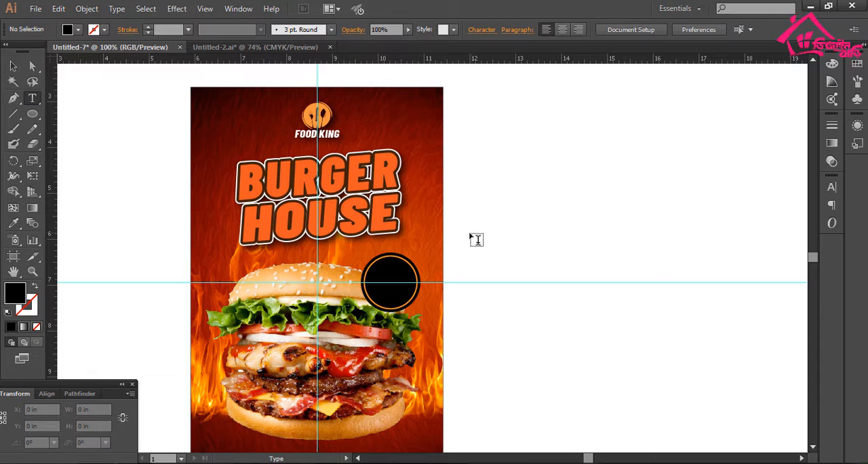
left_click(544, 197)
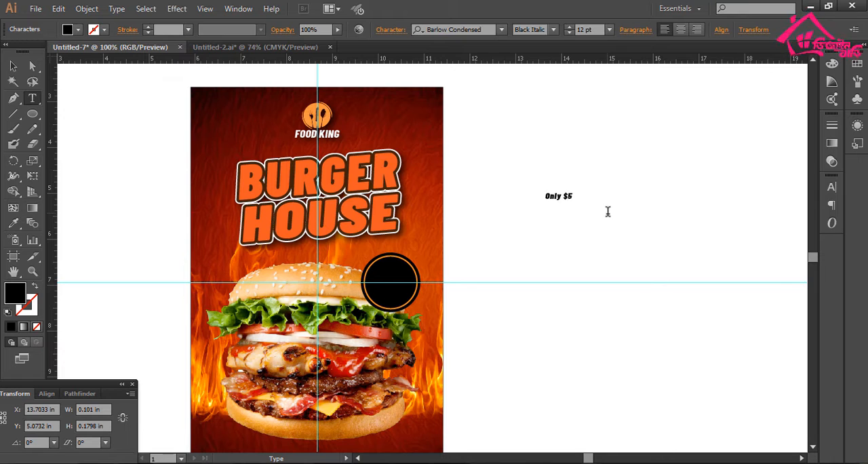
key("Escape")
left_click(591, 197)
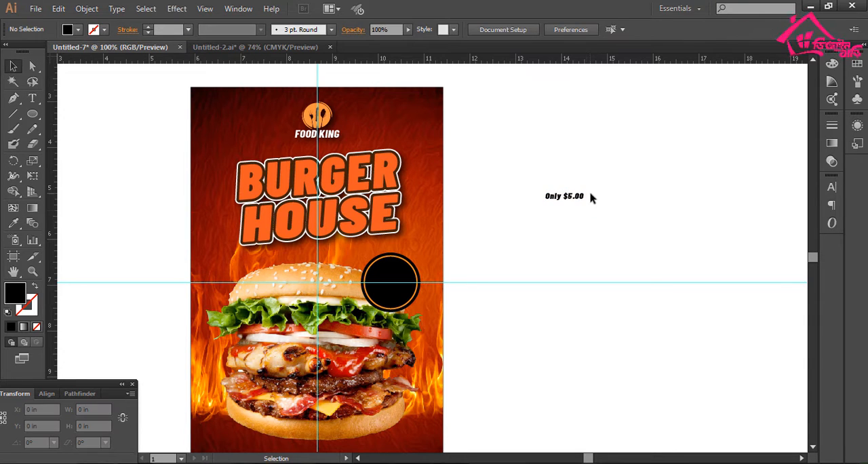
- Set the price text in white on two lines inside the black circle, using the Univers Condensed Bold Italic font
left_click_drag(372, 147, 513, 385)
left_click_drag(631, 149, 521, 261)
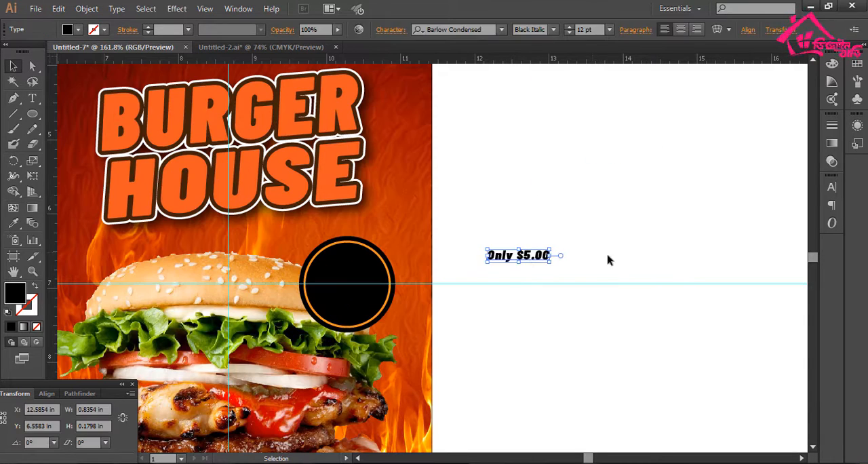
left_click(831, 190)
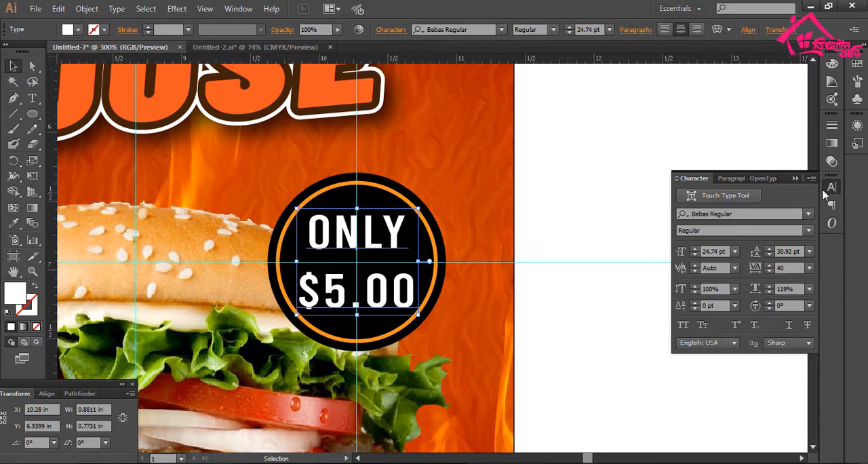
left_click(745, 214)
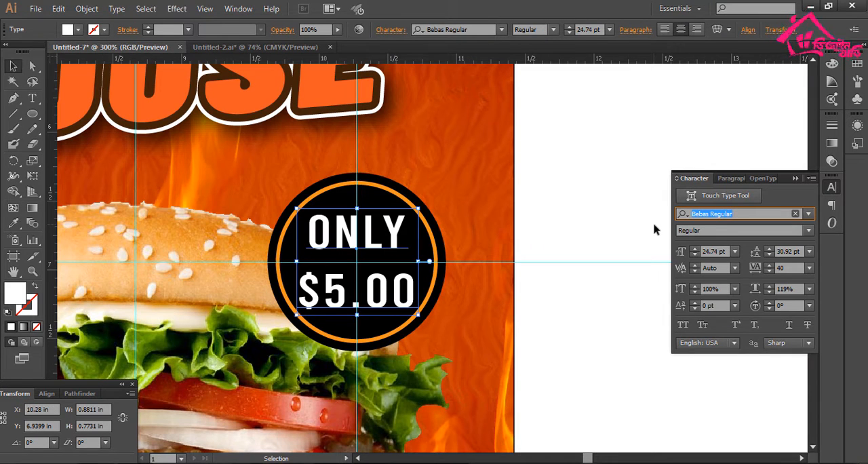
type("uni")
left_click(709, 400)
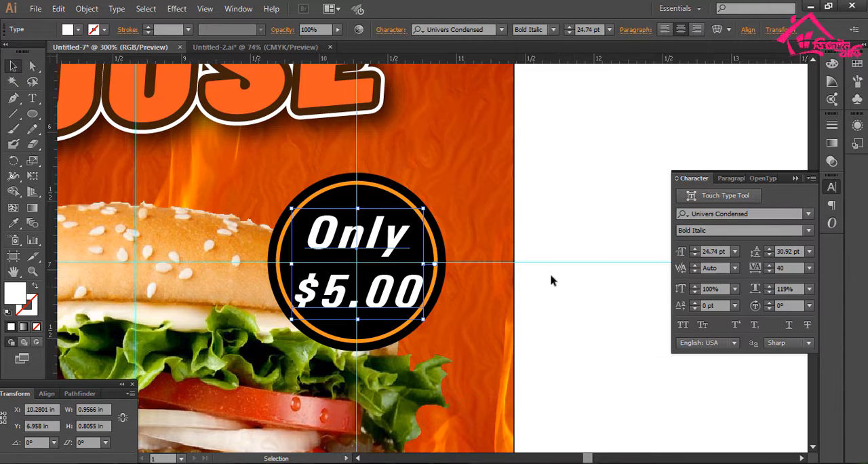
- Resize the price text to 26.25 pt, set its tracking to 0 and re-center it inside the orange ring
mouse_move(418, 307)
left_mouse_down()
mouse_move(418, 299)
mouse_move(414, 319)
left_mouse_up()
left_click_drag(794, 266, 717, 277)
type("0")
key("Return")
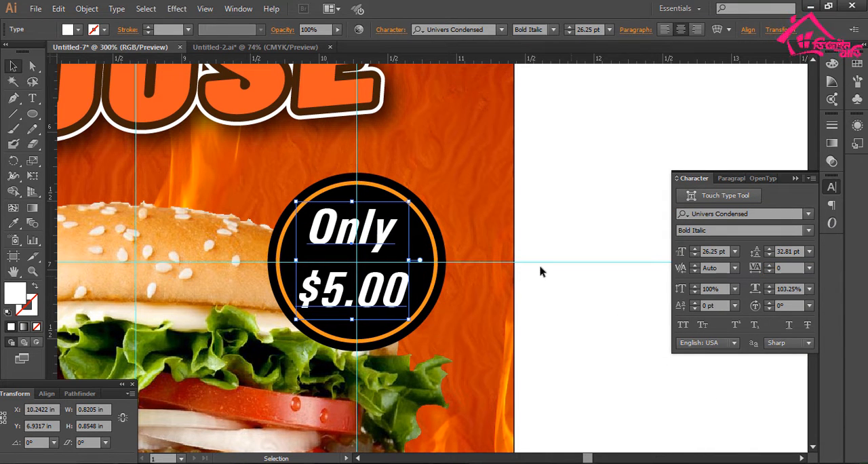
left_click_drag(401, 242, 404, 243)
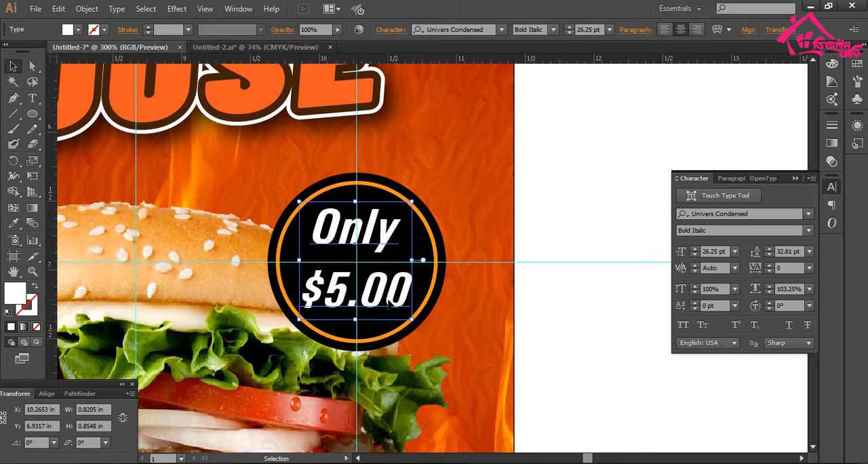
left_click_drag(388, 299, 355, 323)
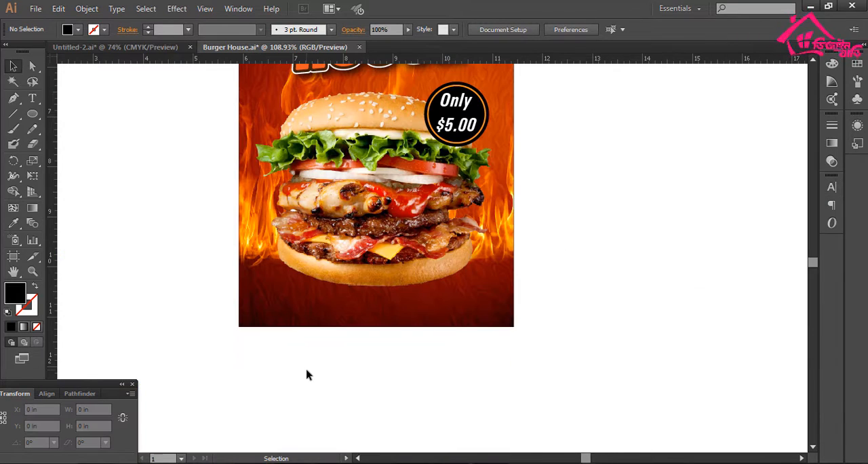
- Add two lines below the flyer: "Door Open 10:00 AM" and "Order Now :" with the phone number, then "Your Address," with the e-mail address
key("t")
left_click(247, 365)
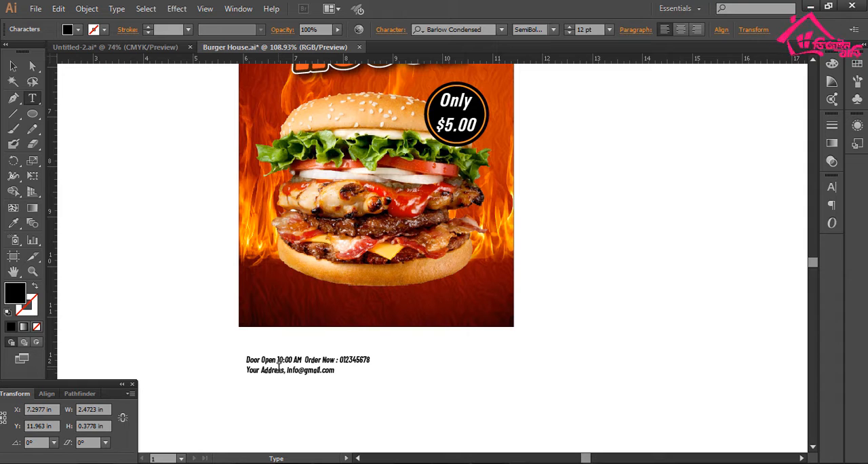
key("Escape")
- Center-align the two-line contact text and move it onto the dark area of the flyer beneath the burger
left_click_drag(219, 303, 453, 425)
left_click_drag(405, 387, 436, 438)
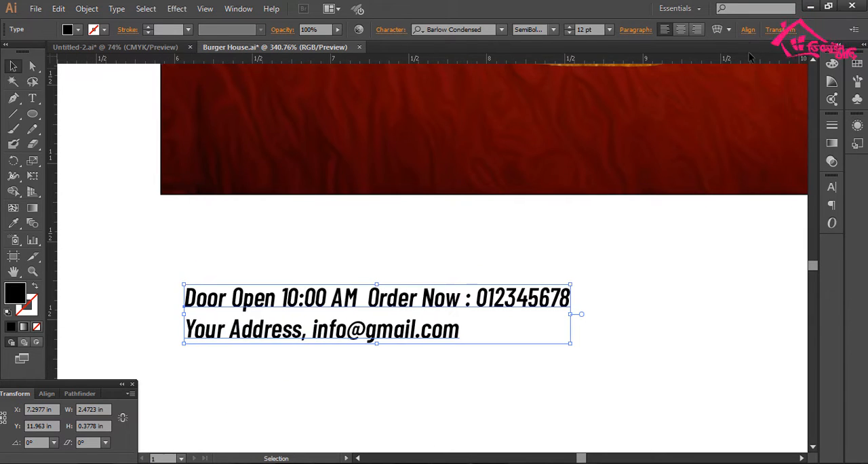
left_click(684, 32)
left_click_drag(581, 280, 376, 350)
key("ctrl+minus")
key("ctrl+minus")
key("ctrl+minus")
left_click_drag(264, 305, 415, 283)
left_click(473, 297)
left_click_drag(475, 298, 457, 365)
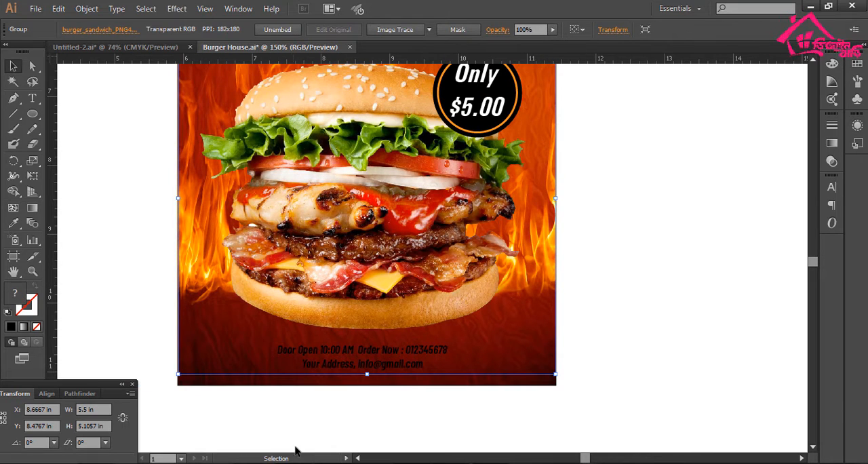
- Place a vertical guide through the horizontal center of the background image
left_click(293, 439)
left_click(272, 384)
left_click_drag(52, 275, 326, 360)
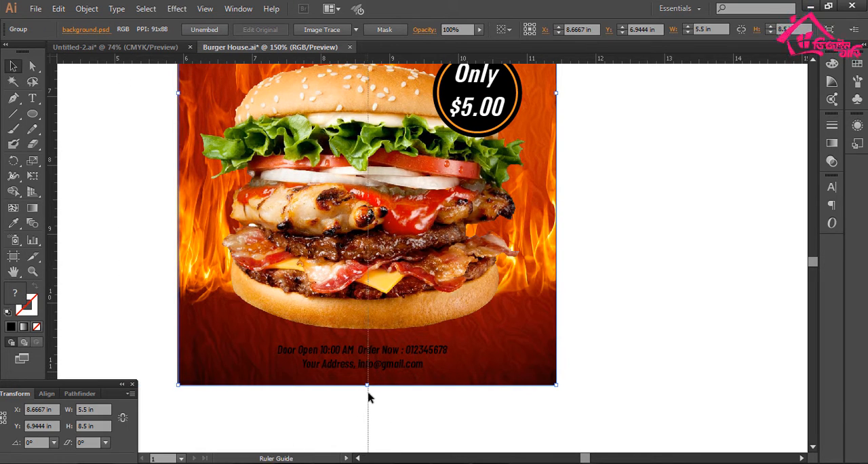
left_click_drag(369, 397, 367, 391)
- Center the contact text on the vertical guide and enlarge it to 17.93 pt, about 3.69 in wide
mouse_move(389, 380)
left_mouse_down()
mouse_move(388, 405)
mouse_move(402, 380)
left_mouse_up()
left_click_drag(451, 399, 495, 406)
left_click_drag(310, 305, 449, 461)
left_click_drag(448, 359, 399, 424)
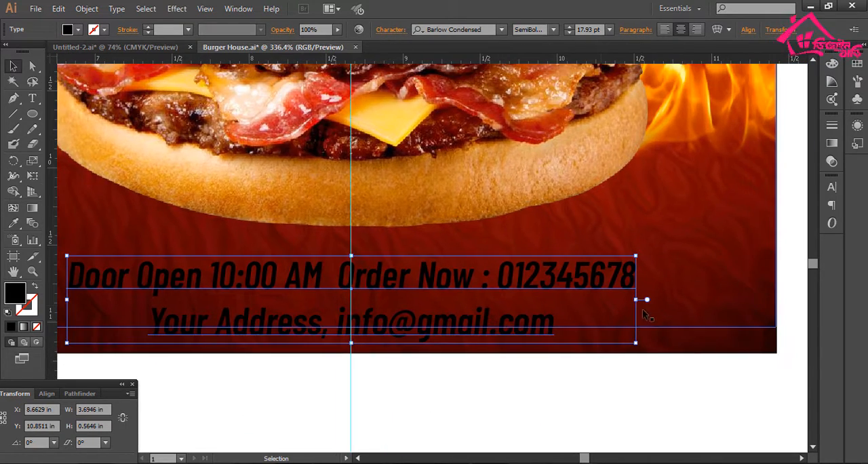
- Stretch the two-line contact text horizontally to about 4.14 in wide, keeping it centered on the vertical guide
left_click_drag(637, 302, 707, 302)
left_click_drag(521, 281, 487, 274)
left_click_drag(466, 280, 541, 292)
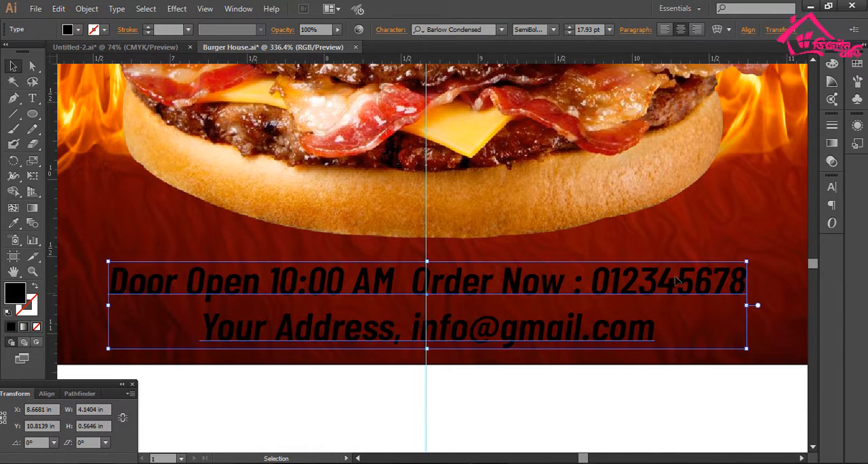
- Set the leading of the two-line contact text to 20 pt
left_click(832, 187)
left_click(770, 255)
left_click(770, 255)
left_click(770, 255)
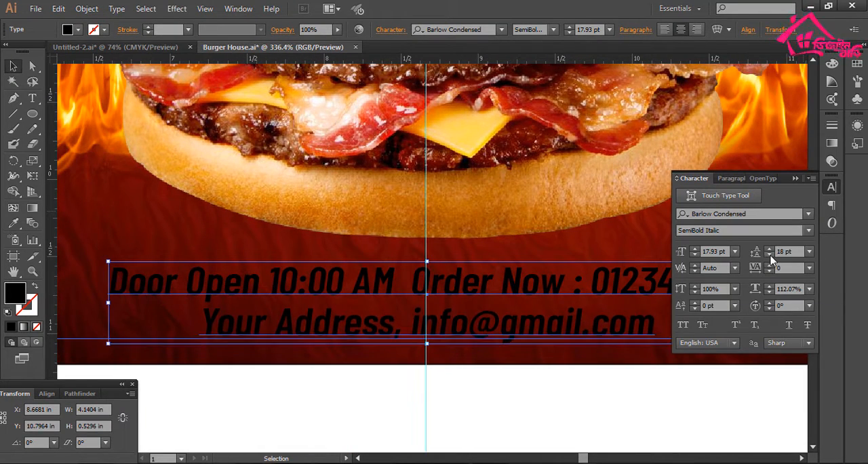
left_click(770, 255)
left_click(770, 255)
left_click(770, 249)
left_click(770, 249)
left_click(770, 249)
left_click(770, 249)
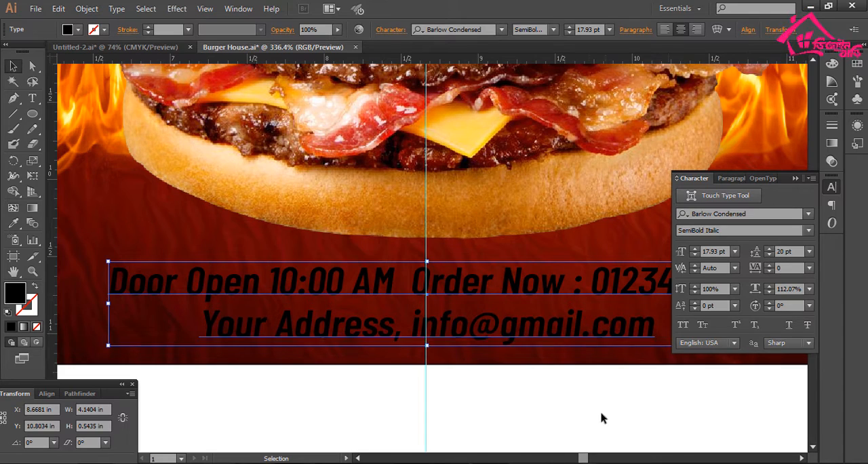
left_click(601, 412)
left_click_drag(631, 326, 547, 374)
left_click(827, 185)
- Fill the two-line contact text beneath the burger with white
left_click(542, 304)
left_click_drag(622, 251, 593, 252)
left_click(78, 30)
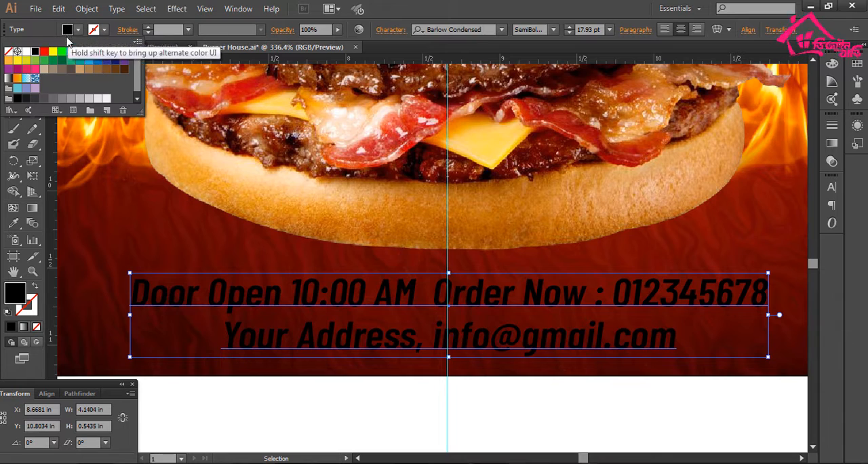
left_click(22, 54)
scroll(305, 250, "down", 4)
scroll(529, 393, "up", 3)
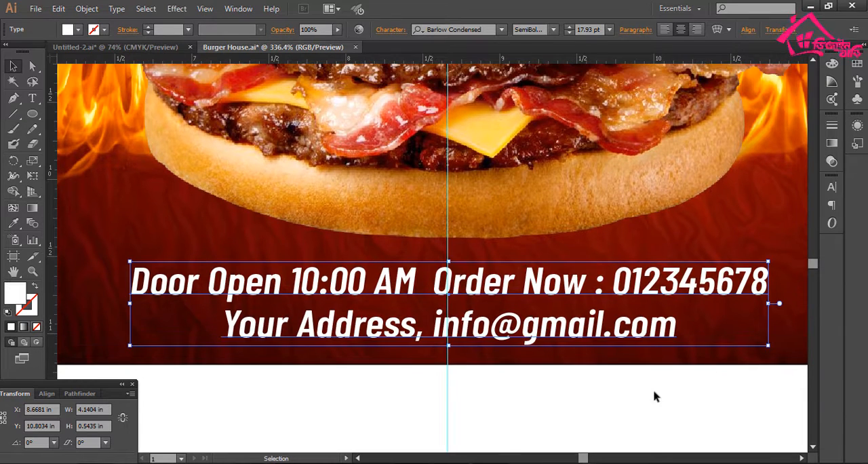
- Apply a Multiply drop shadow to the contact text with 75% opacity, 0.07 in X and Y offsets and 0.07 in blur
left_click(177, 8)
mouse_move(217, 151)
left_click(356, 153)
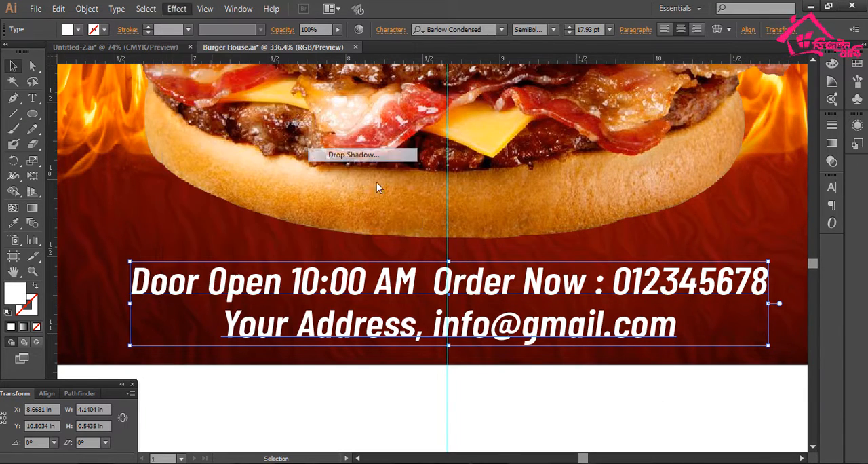
left_click(700, 322)
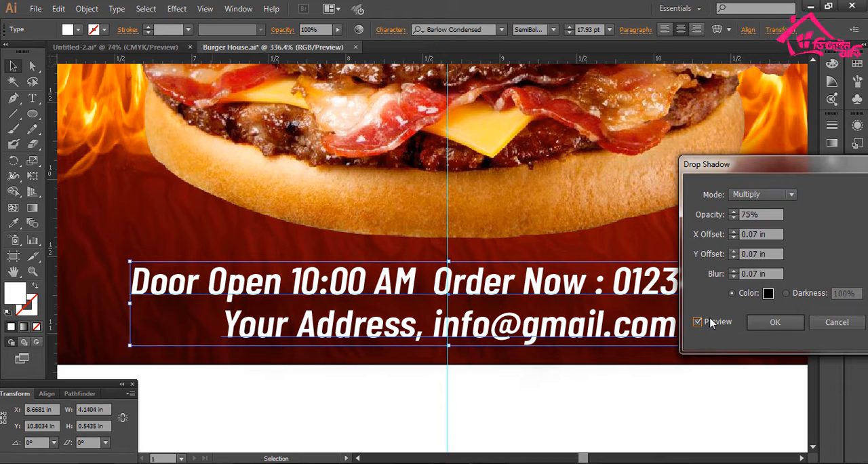
left_click(778, 323)
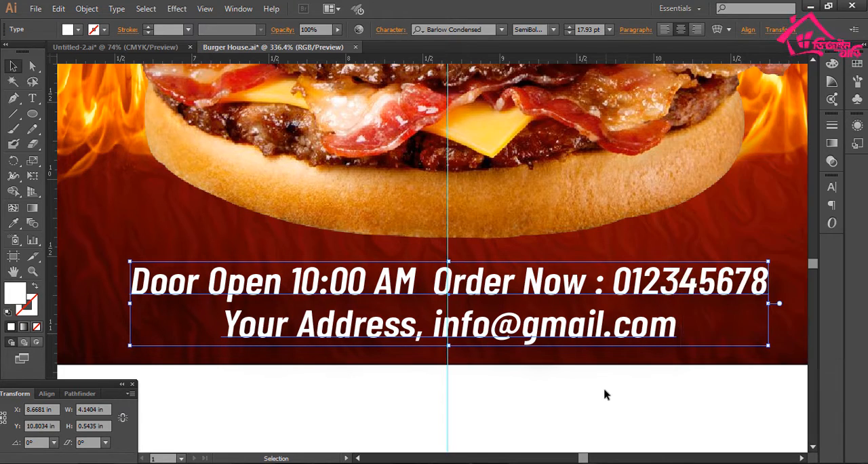
left_click(605, 393)
- Clear the vertical guide running through the center of the flyer
key("ctrl+minus")
key("ctrl+minus")
left_click_drag(586, 345, 547, 438)
left_click_drag(693, 256, 632, 191)
left_click_drag(169, 235, 445, 395)
left_click(409, 305)
left_click_drag(523, 204, 523, 194)
left_click(616, 407)
- Examine the complete flyer layout, from the logo and heading to the burger, price badge and contact text
key("ctrl+minus")
key("ctrl+minus")
key("ctrl+minus")
key("ctrl+minus")
left_click_drag(575, 318, 561, 405)
key("ctrl+minus")
key("ctrl+minus")
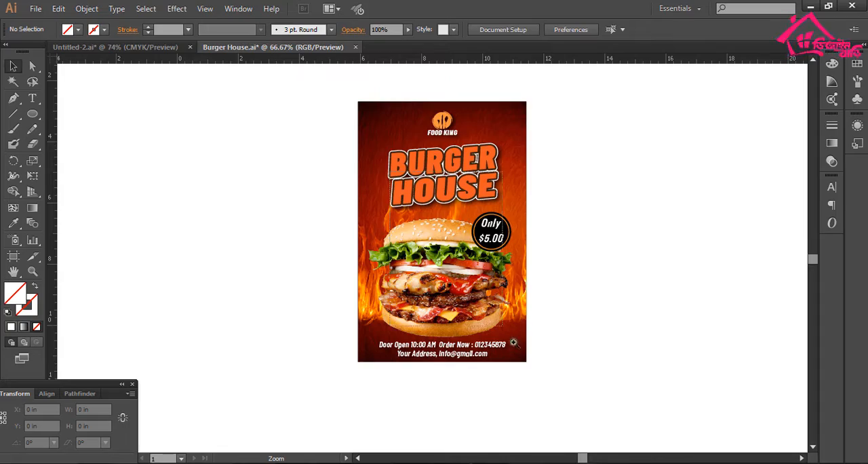
left_click_drag(513, 344, 542, 391)
left_click_drag(506, 303, 508, 343)
left_click_drag(485, 267, 486, 342)
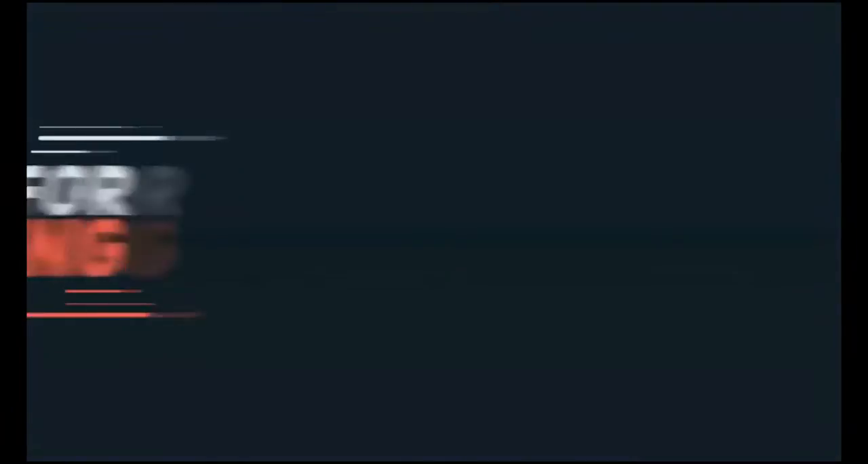